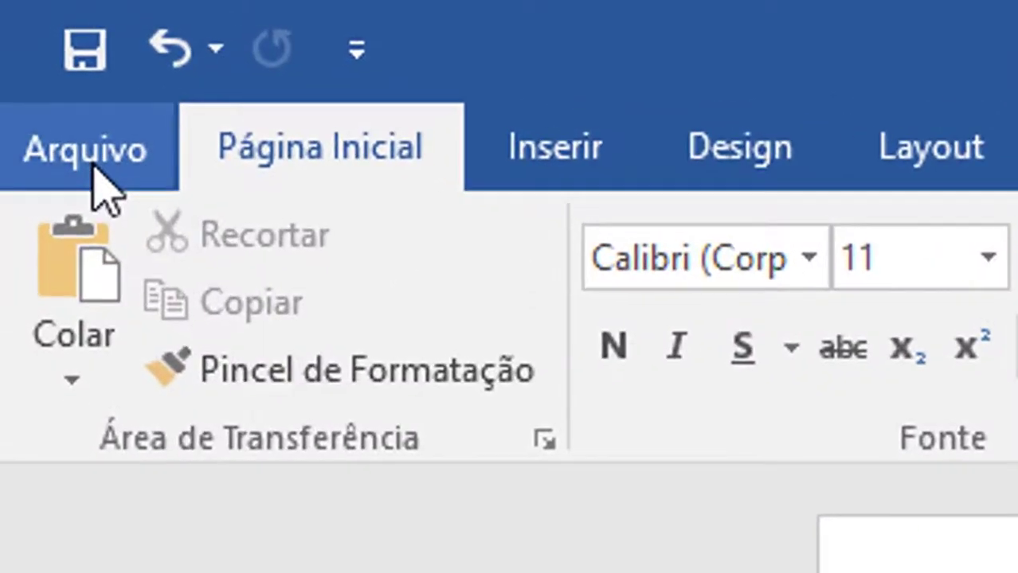
Step: Lower the AutoRecover save interval to 1 minute in Word Options > Save
left_click(93, 166)
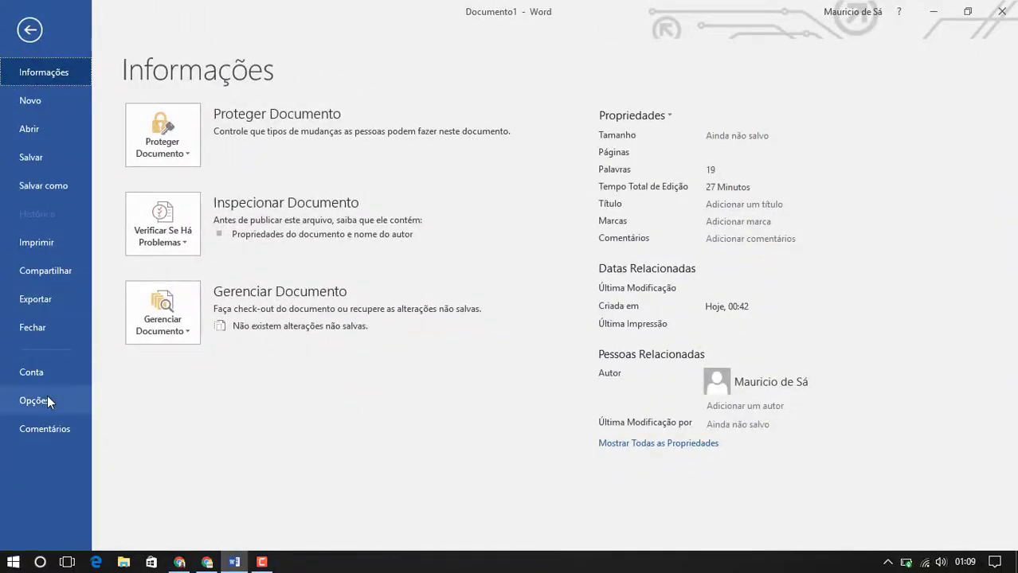
left_click(47, 398)
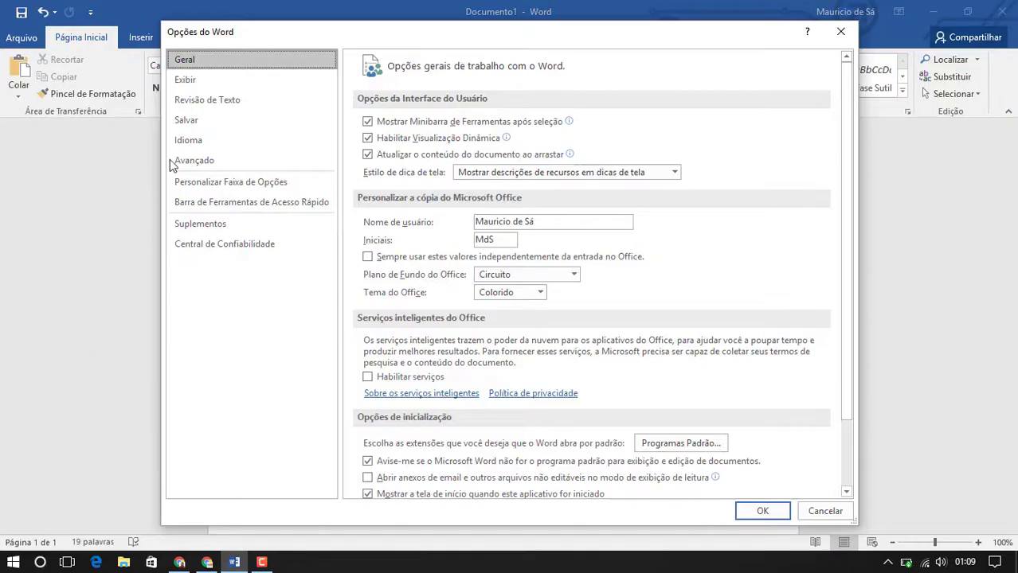
left_click(199, 125)
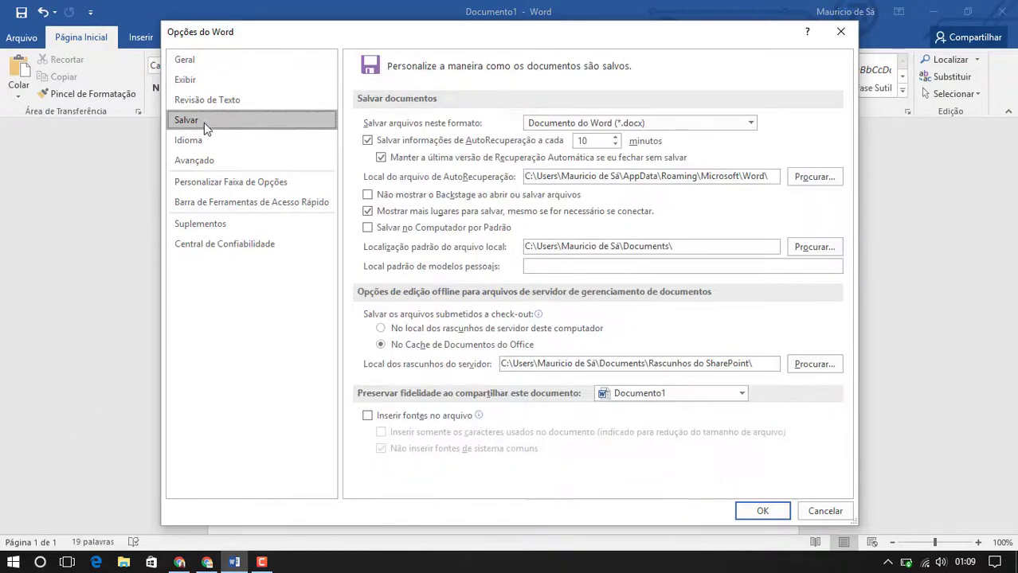
left_click(617, 145)
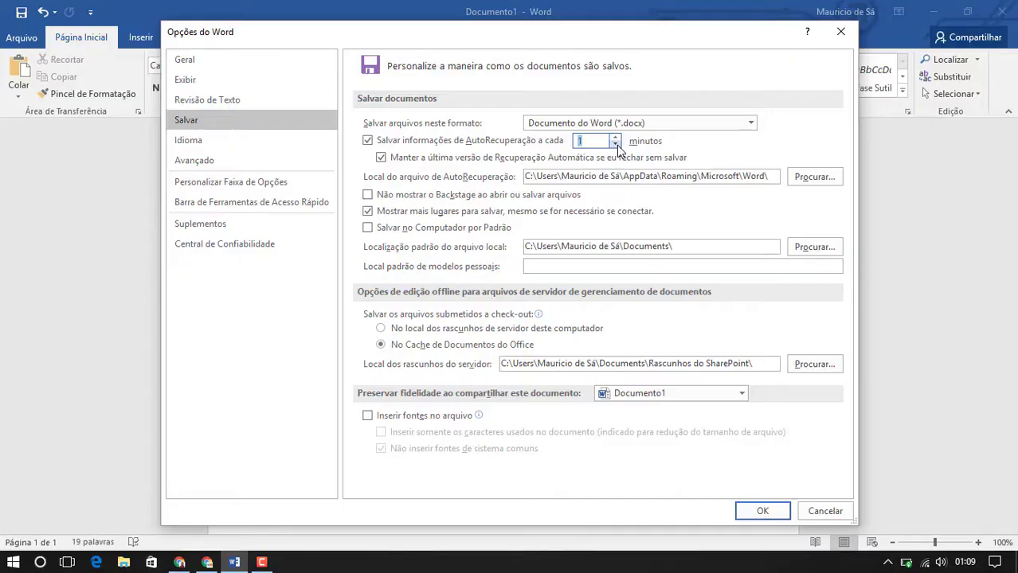
left_click(767, 514)
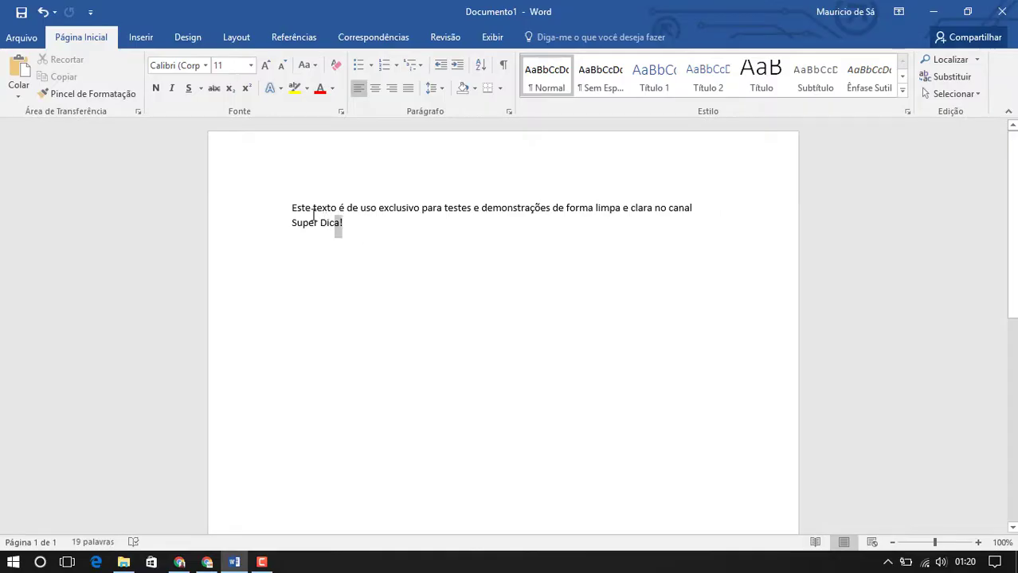
Step: Step the two-line paragraph's font up to 16 pt with Ctrl+], then back down to 12 pt
left_click_drag(341, 227, 290, 207)
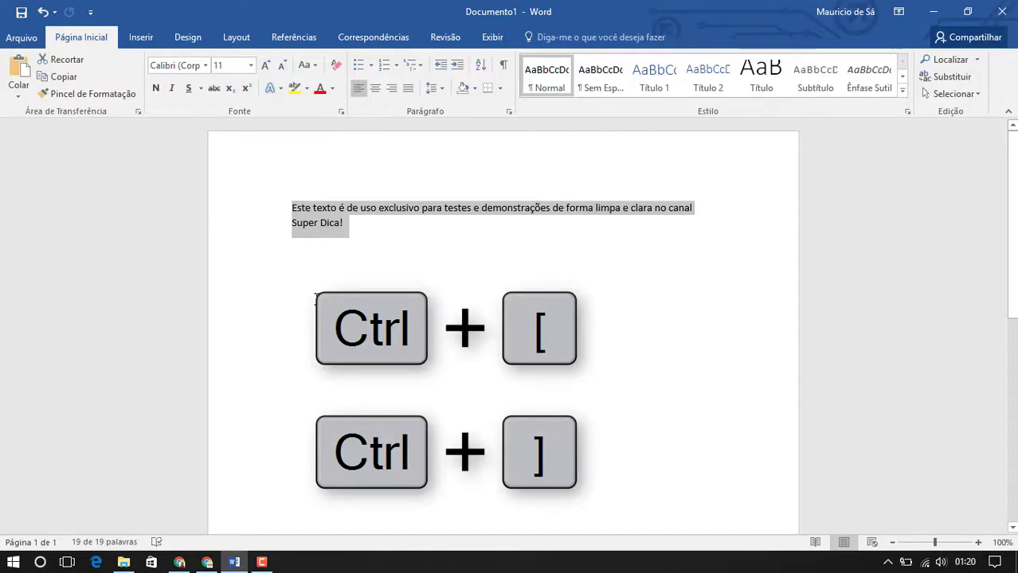
key("ctrl+bracketright")
key("ctrl+bracketright")
key("ctrl+bracketright")
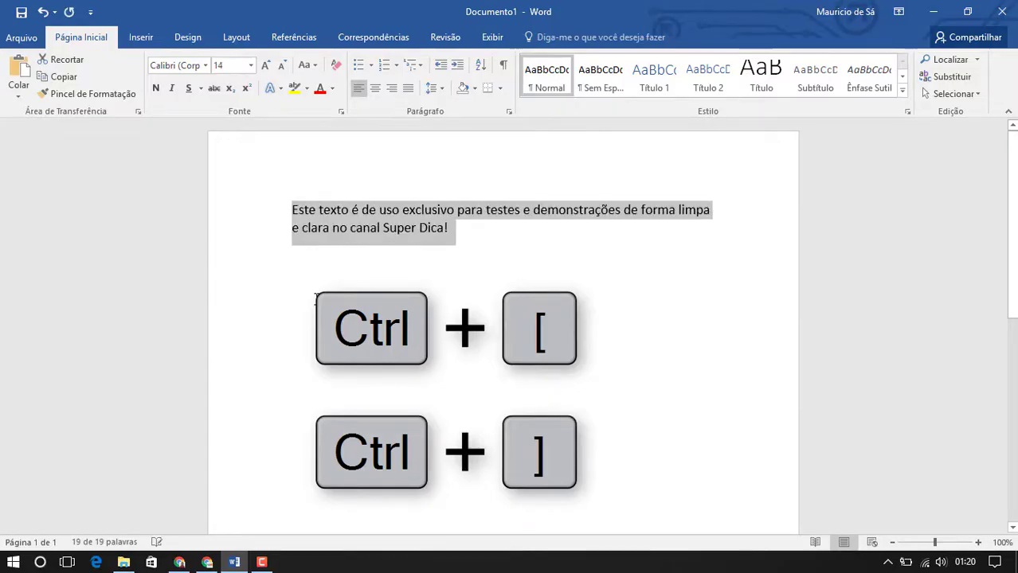
key("ctrl+bracketright")
key("ctrl+bracketright")
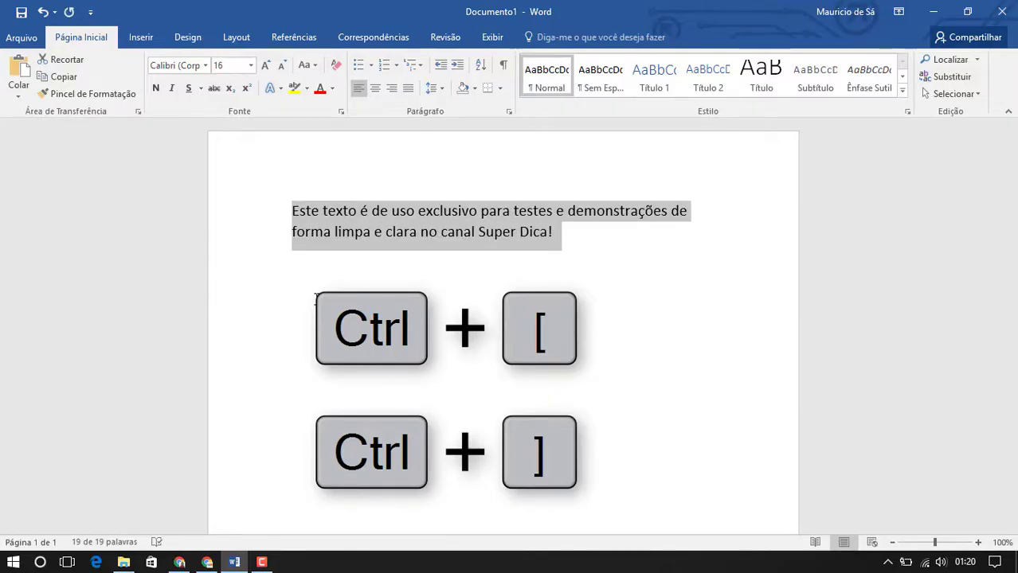
key("ctrl+bracketleft")
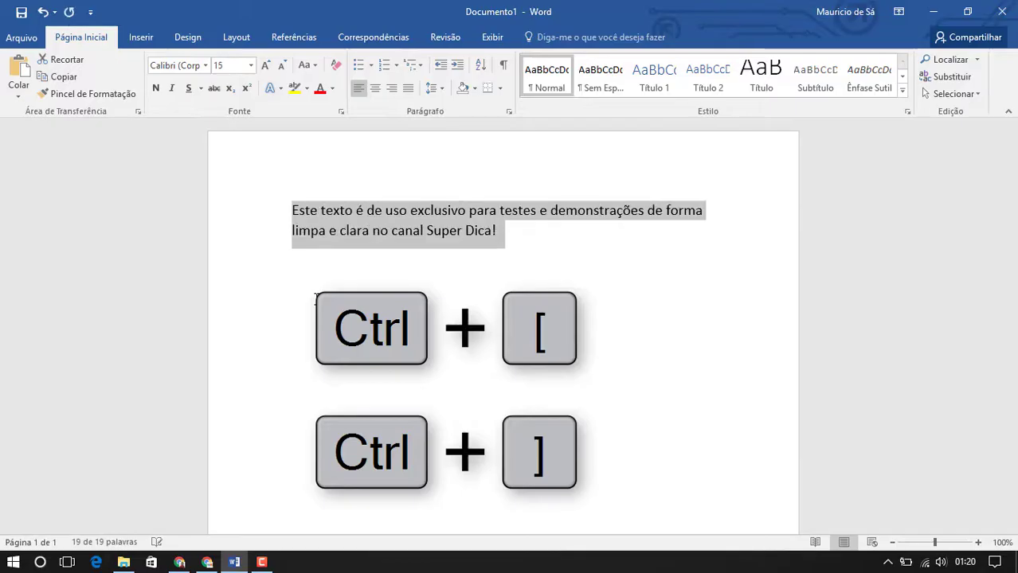
key("ctrl+bracketleft")
key("ctrl+bracketleft")
key("ctrl+bracketleft")
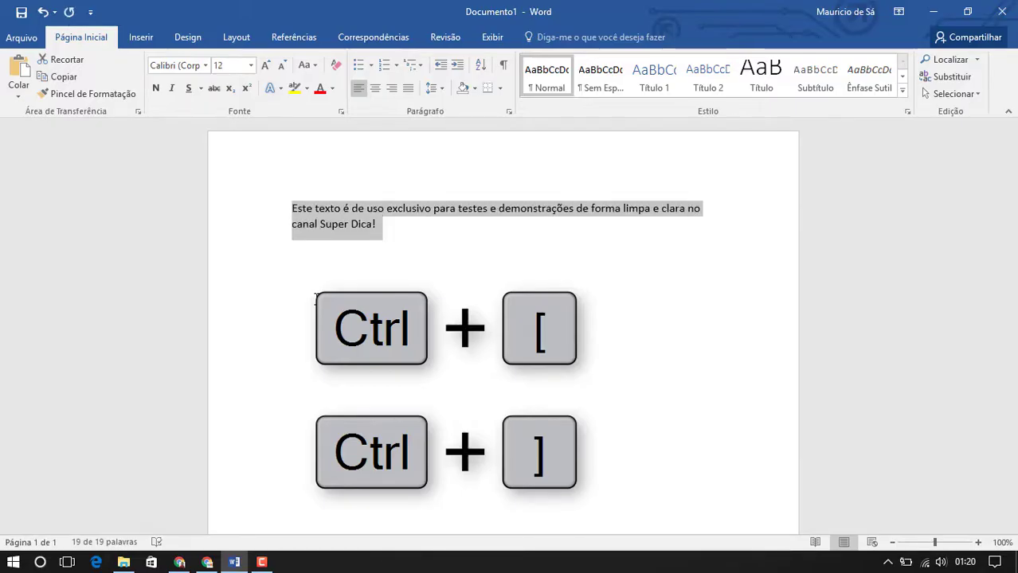
key("ctrl+bracketleft")
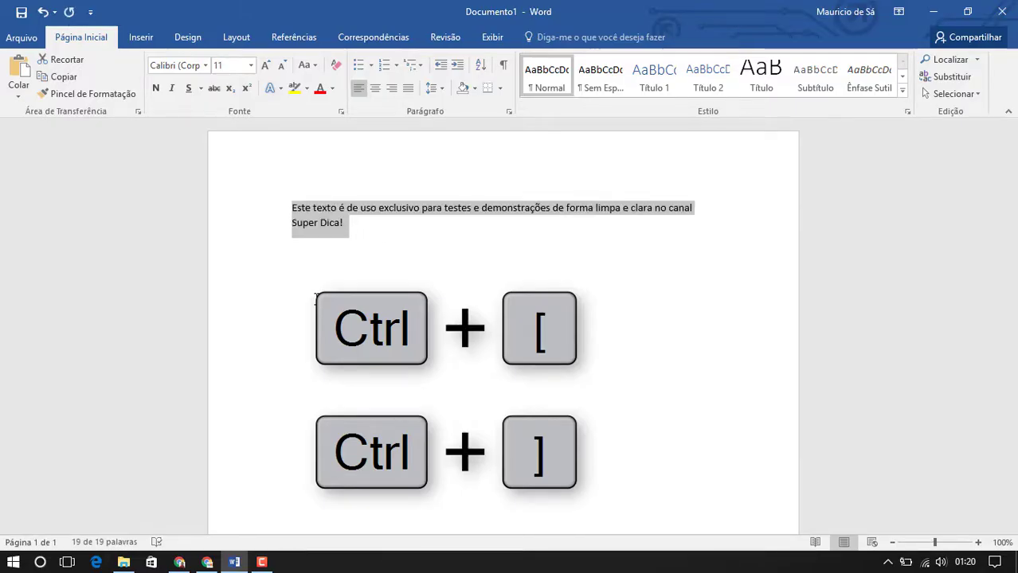
key("ctrl+bracketright")
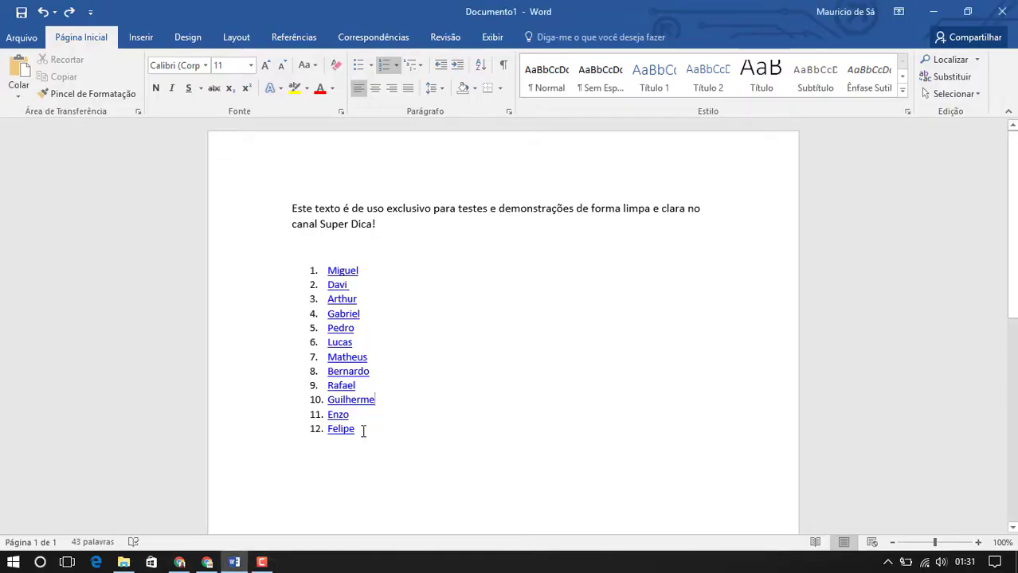
Step: Sort the twelve names ascending with Sort Text and delete the stray blank line after Felipe
left_click_drag(354, 431, 289, 272)
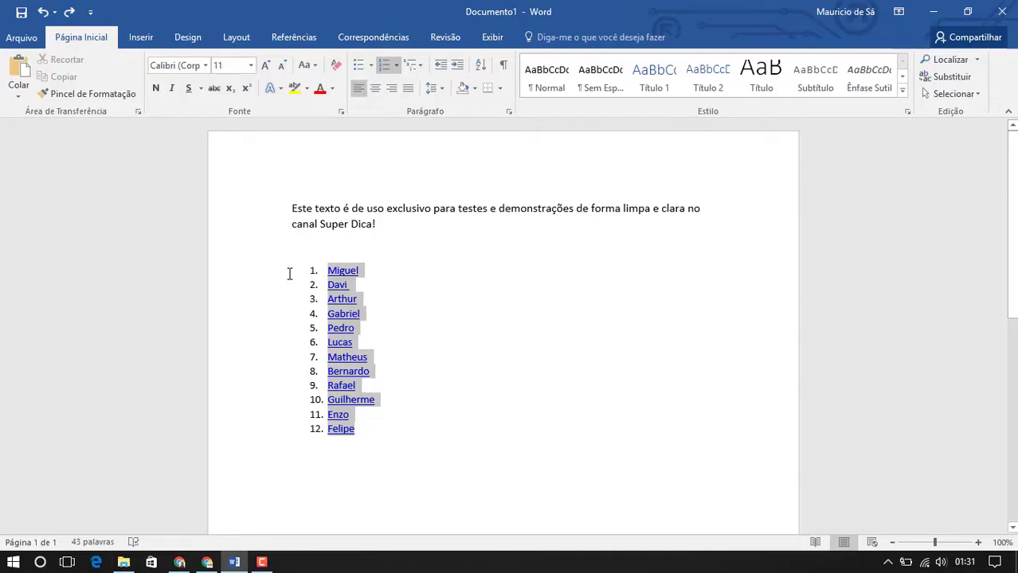
left_click(480, 66)
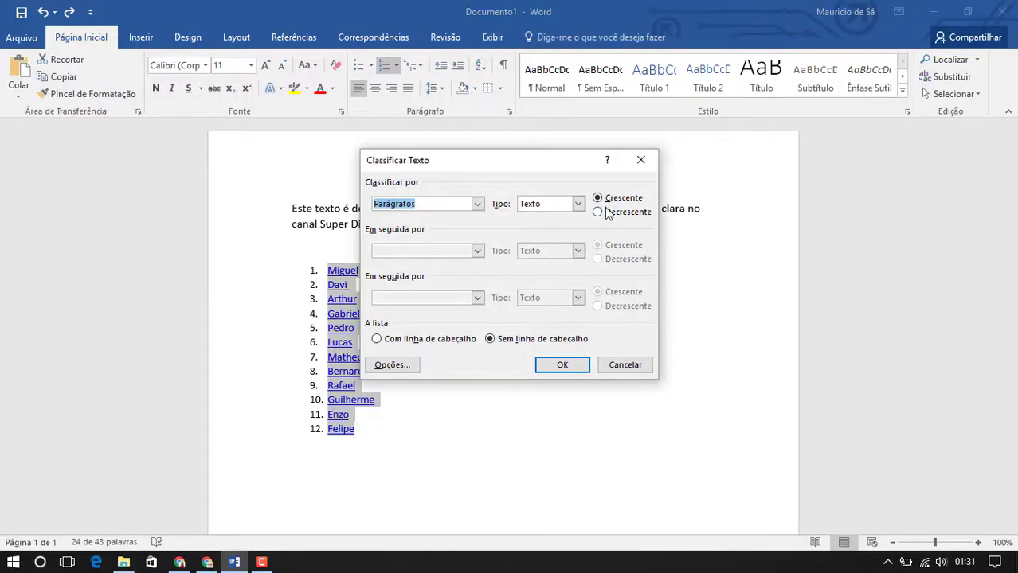
left_click(558, 366)
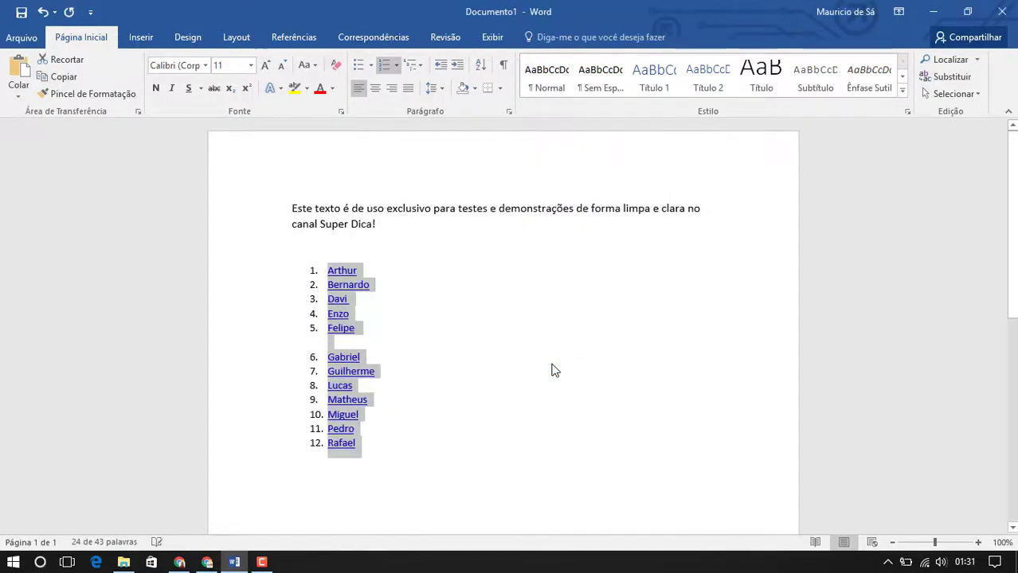
left_click(339, 344)
key("BackSpace")
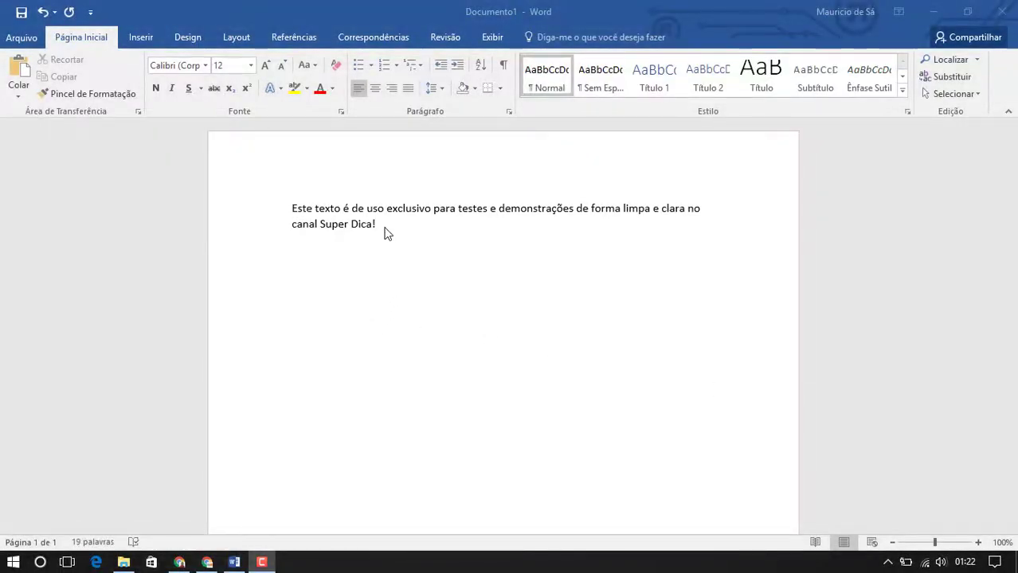
left_click(385, 231)
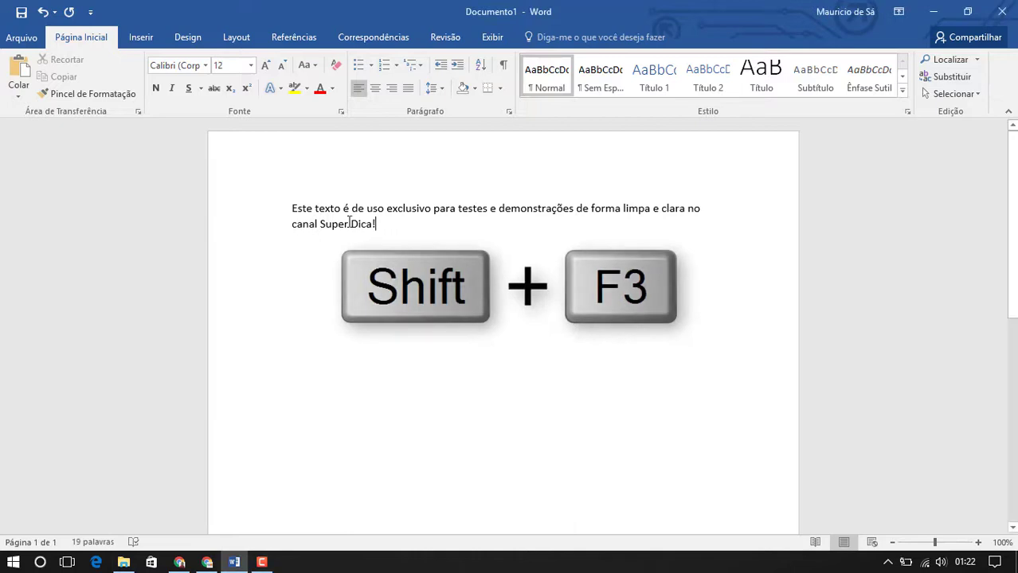
left_click_drag(319, 227, 378, 228)
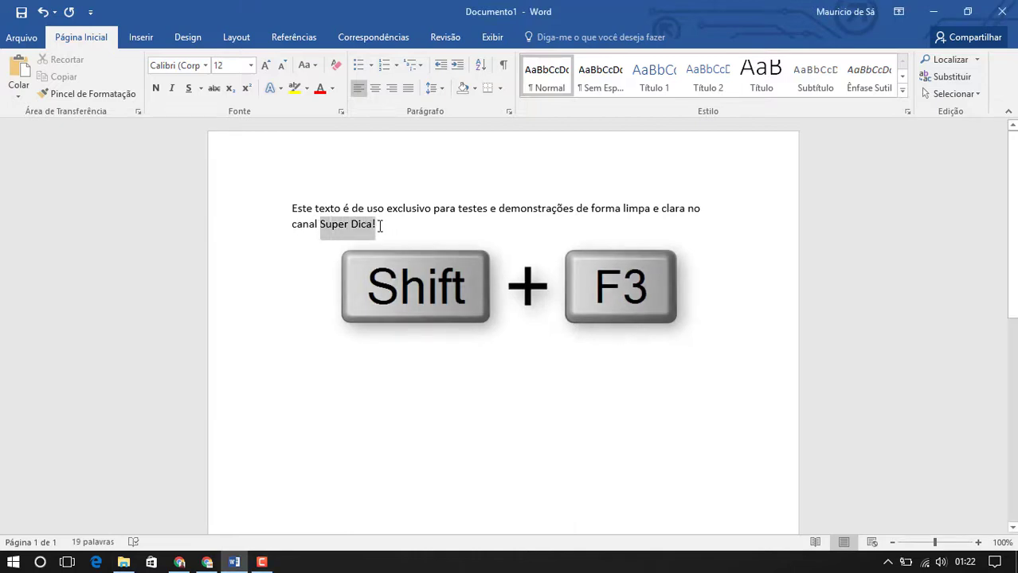
key("shift+F3")
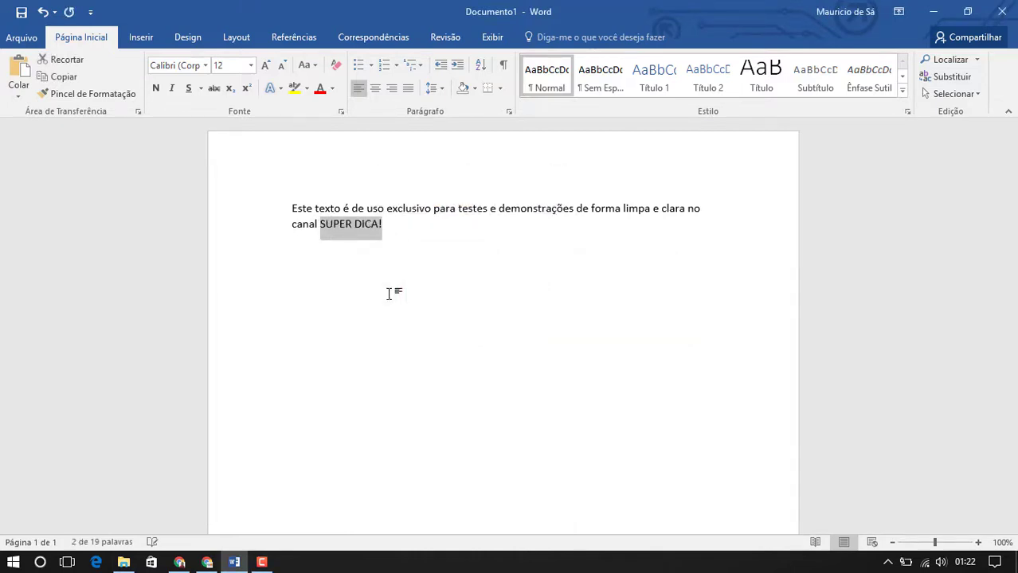
key("shift+F3")
key("shift+F3")
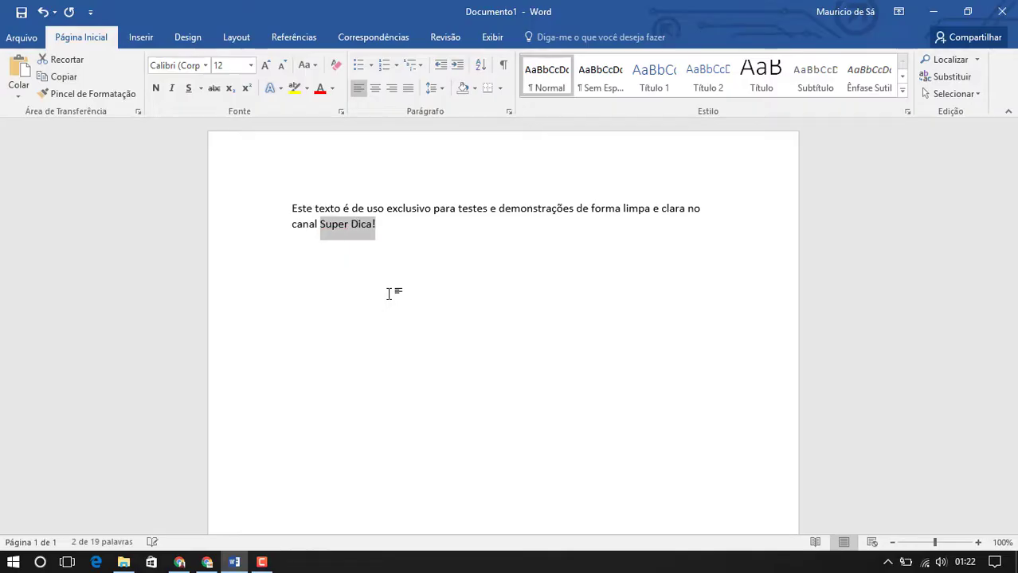
key("shift+F3")
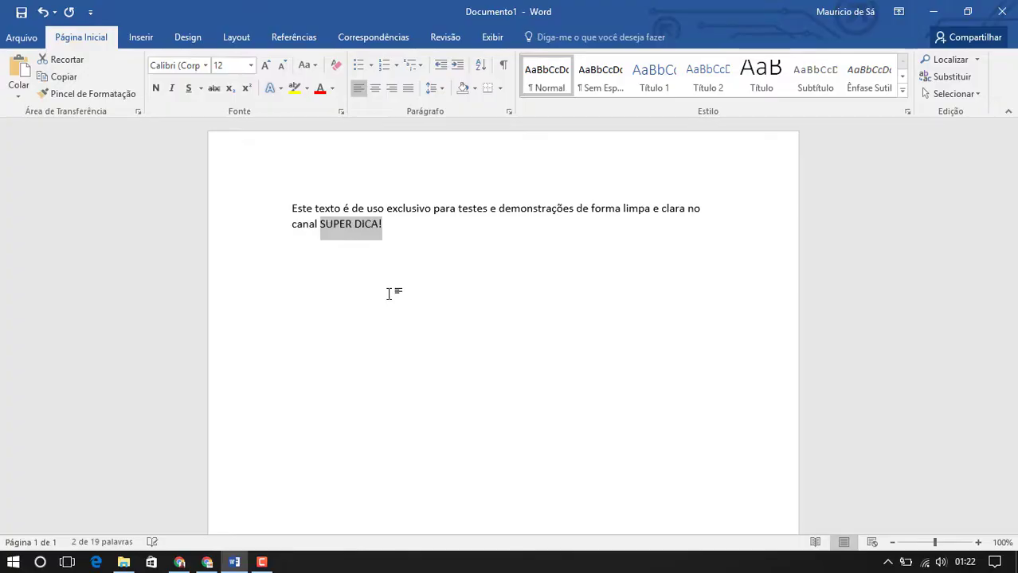
key("shift+F3")
key("shift+F3")
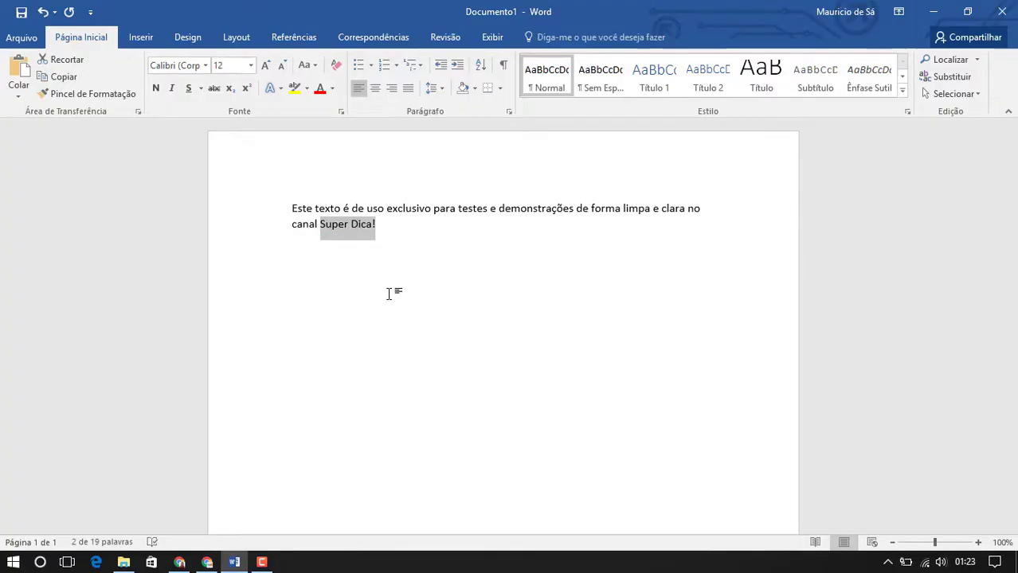
left_click(314, 70)
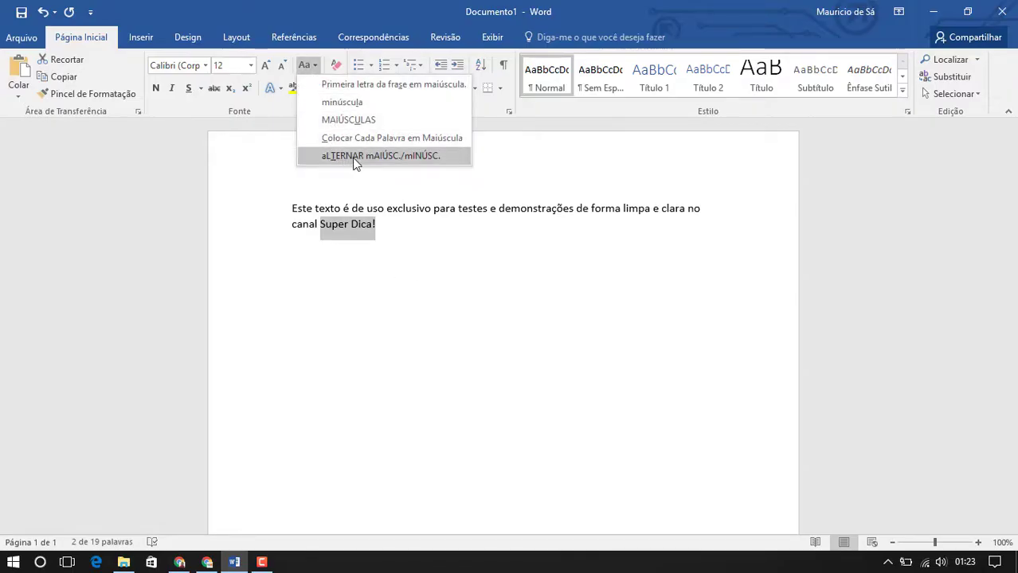
left_click(379, 158)
left_click(307, 65)
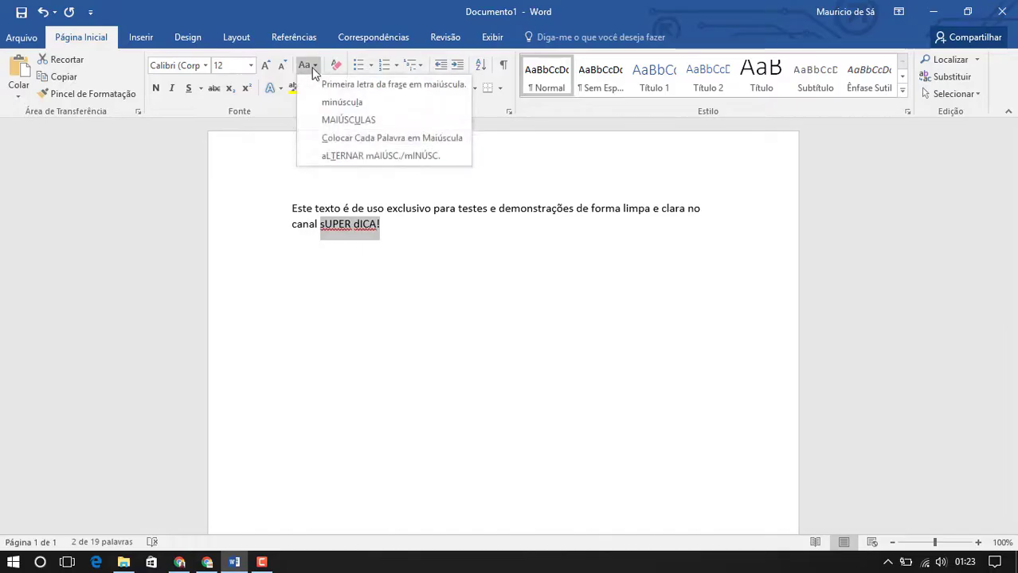
left_click(368, 157)
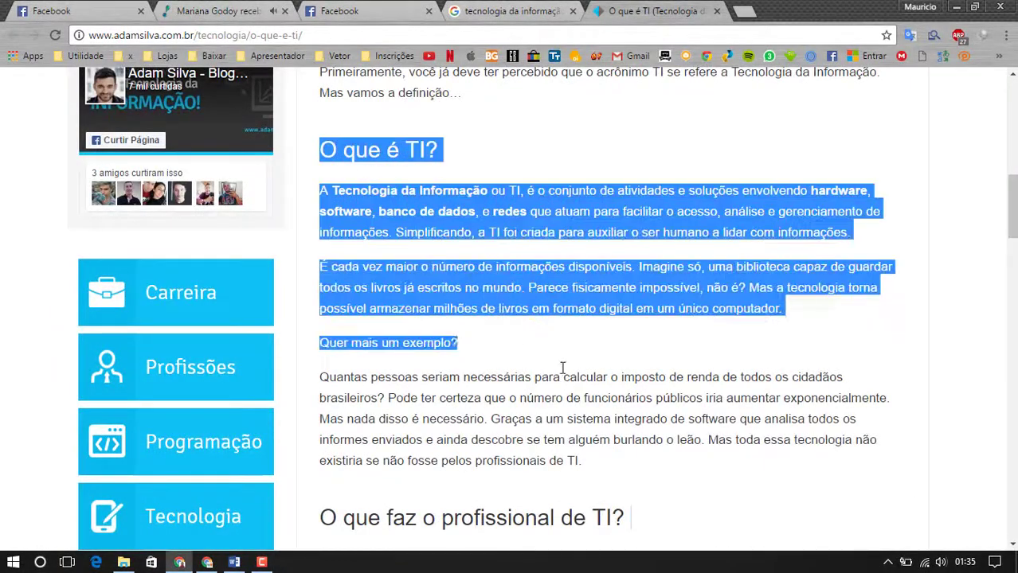
Step: Copy the 'O que é TI?' article section in Chrome and go back to Word
left_click_drag(342, 157, 609, 457)
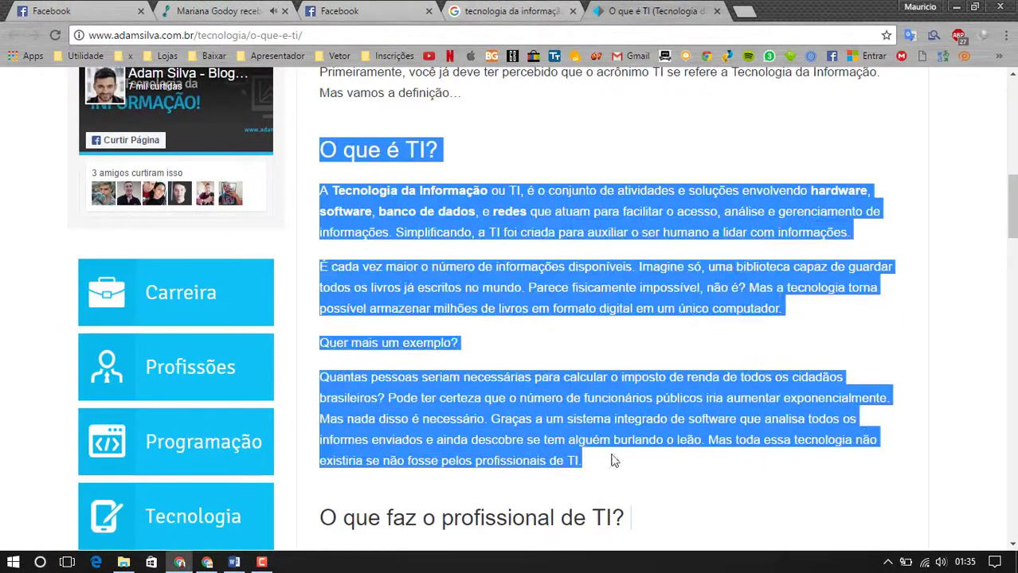
right_click(587, 406)
left_click(589, 418)
left_click(234, 562)
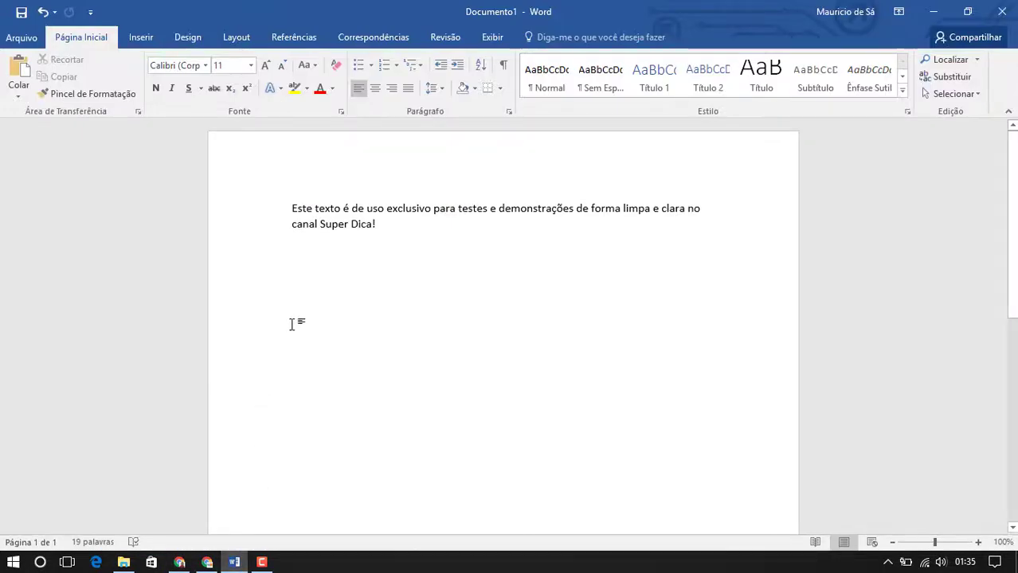
Step: Paste the 'O que é TI?' section with Keep Source Formatting, then copy the boxed paragraph's format
right_click(320, 274)
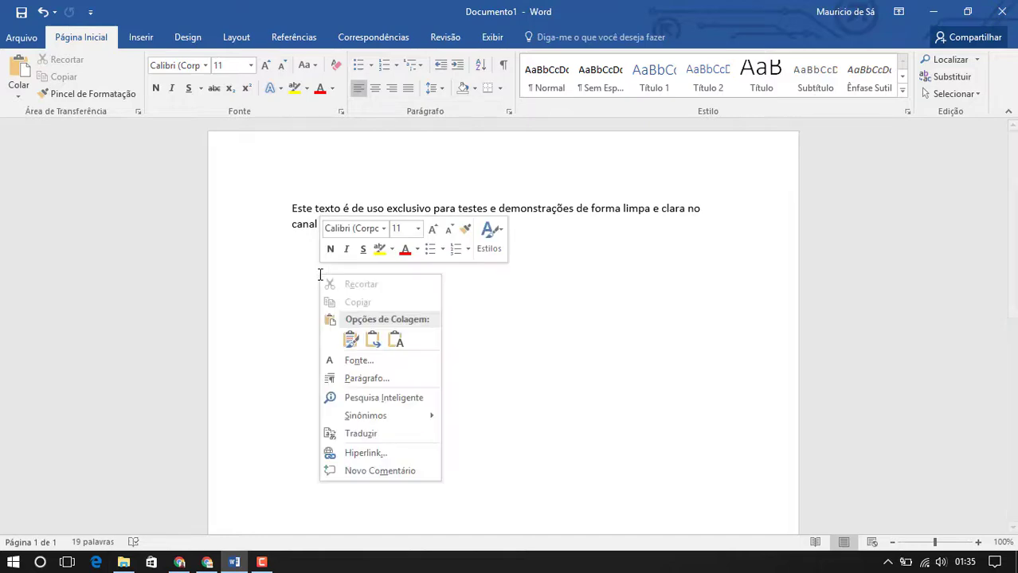
left_click(351, 341)
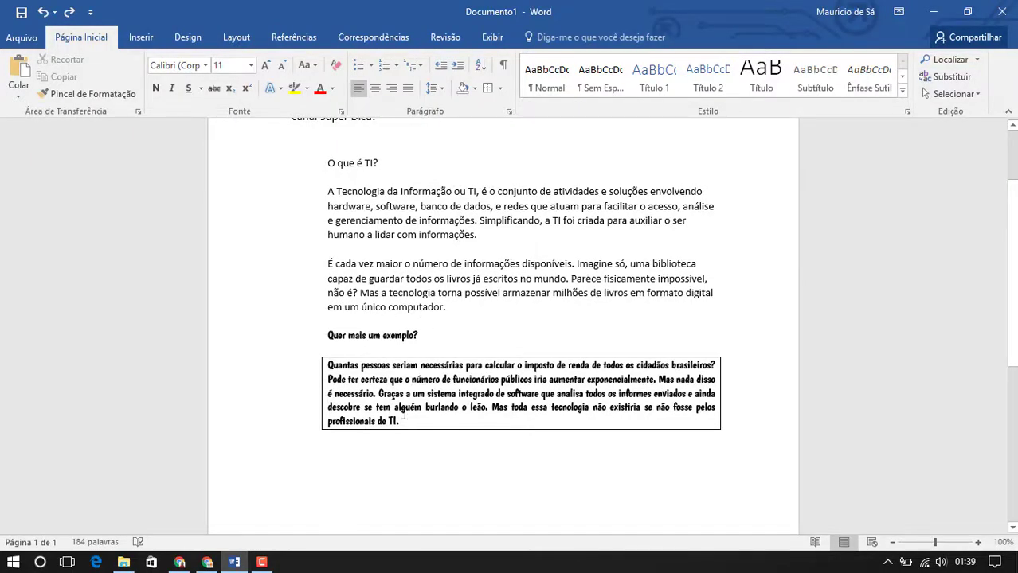
left_click_drag(402, 423, 325, 363)
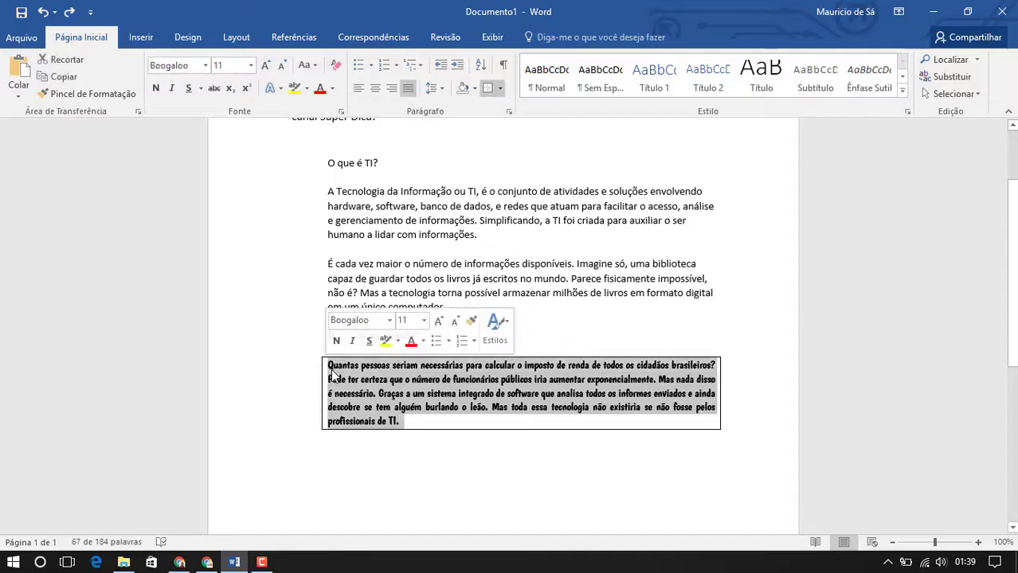
left_click(89, 94)
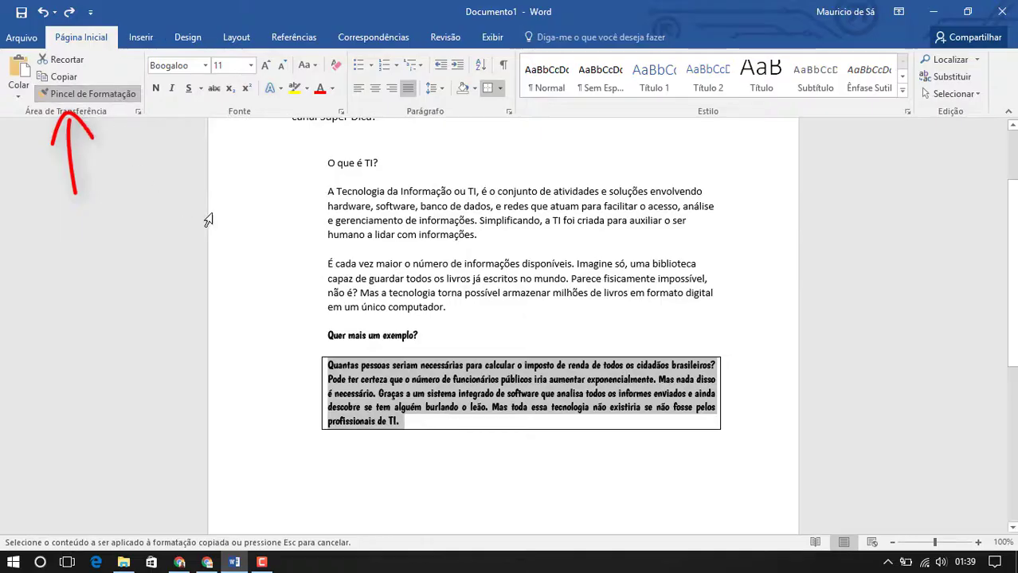
Step: Brush the boxed, shaded bold Boogaloo format onto the 'É cada vez maior' paragraph
left_click_drag(452, 310, 320, 265)
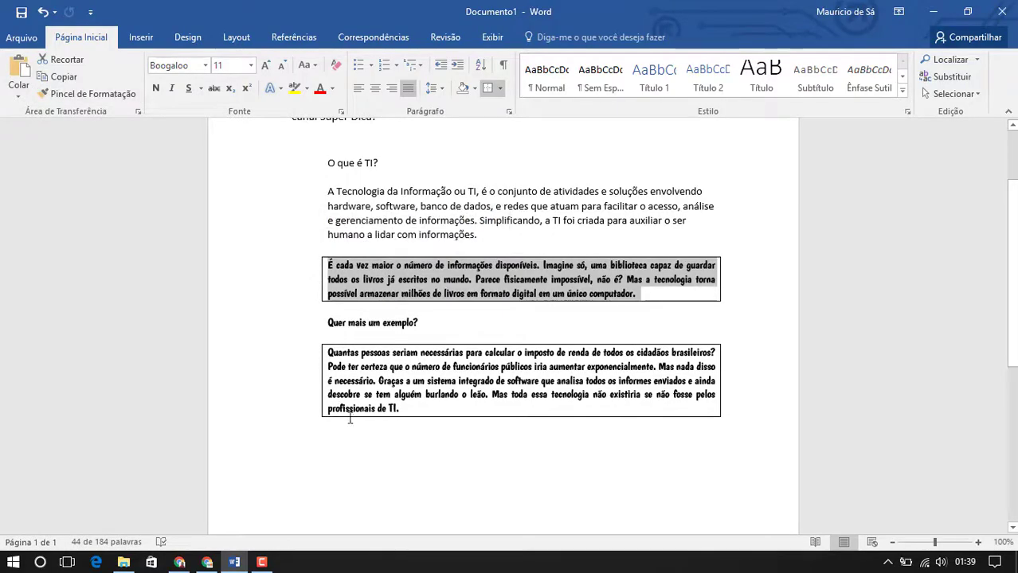
left_click(401, 472)
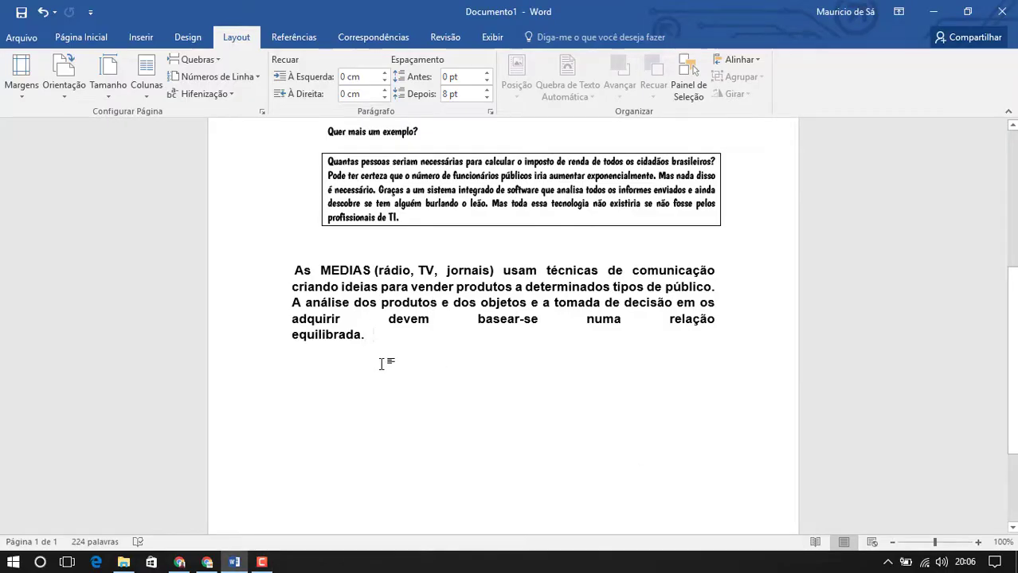
Step: Remove the trailing space, add an empty line, and set Layout hyphenation to Automatic
key("BackSpace")
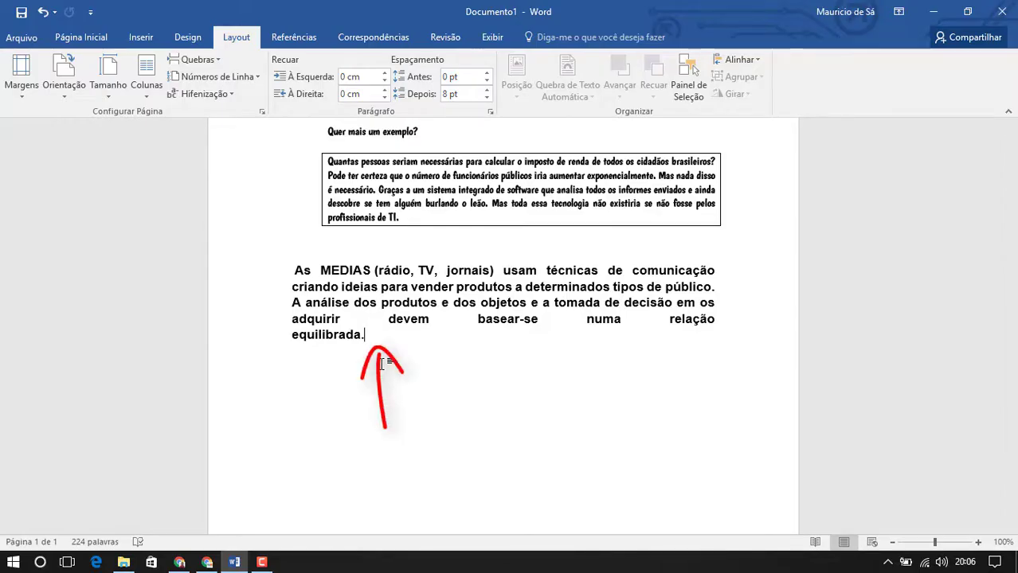
key("Return")
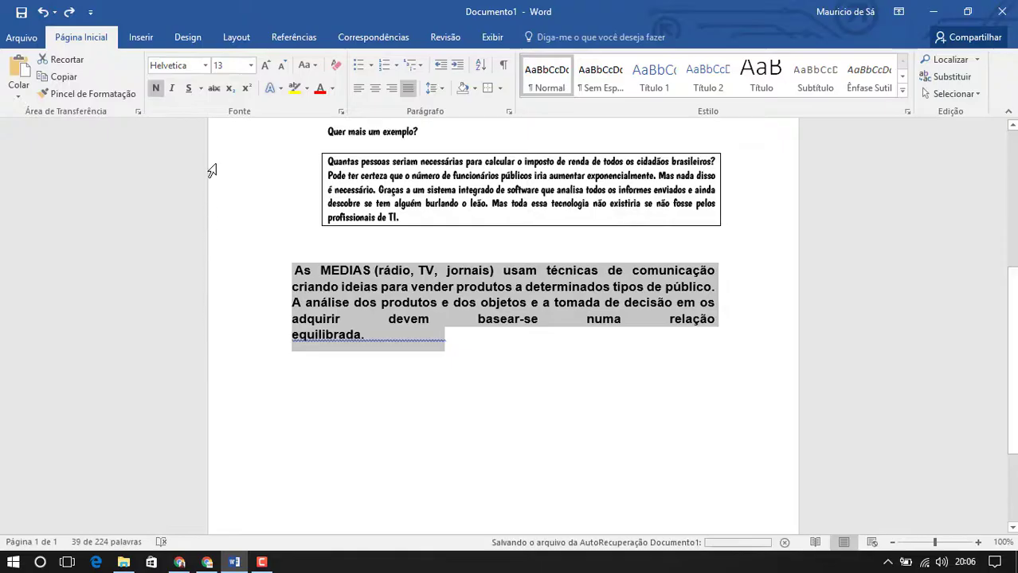
left_click(239, 38)
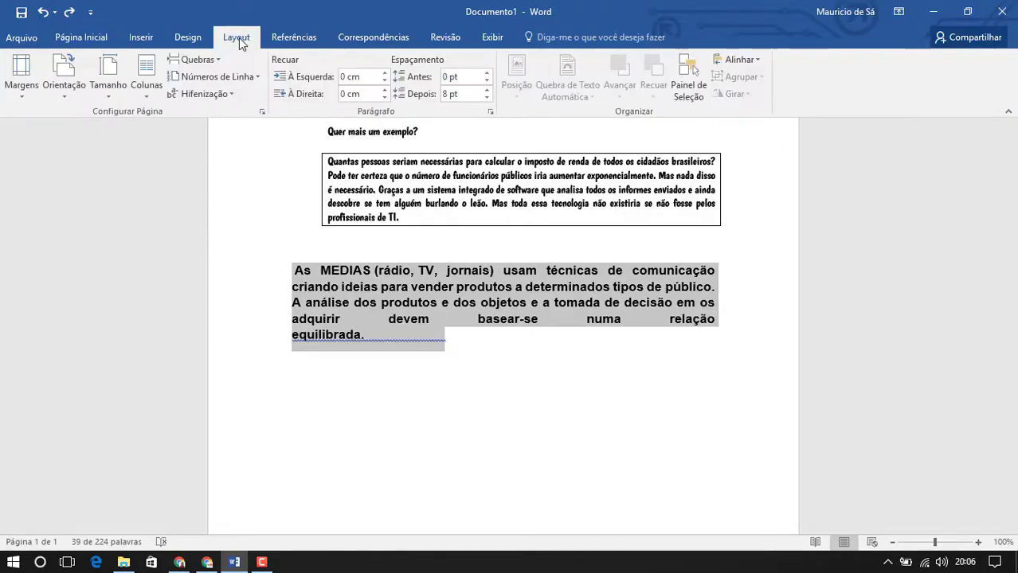
left_click(229, 94)
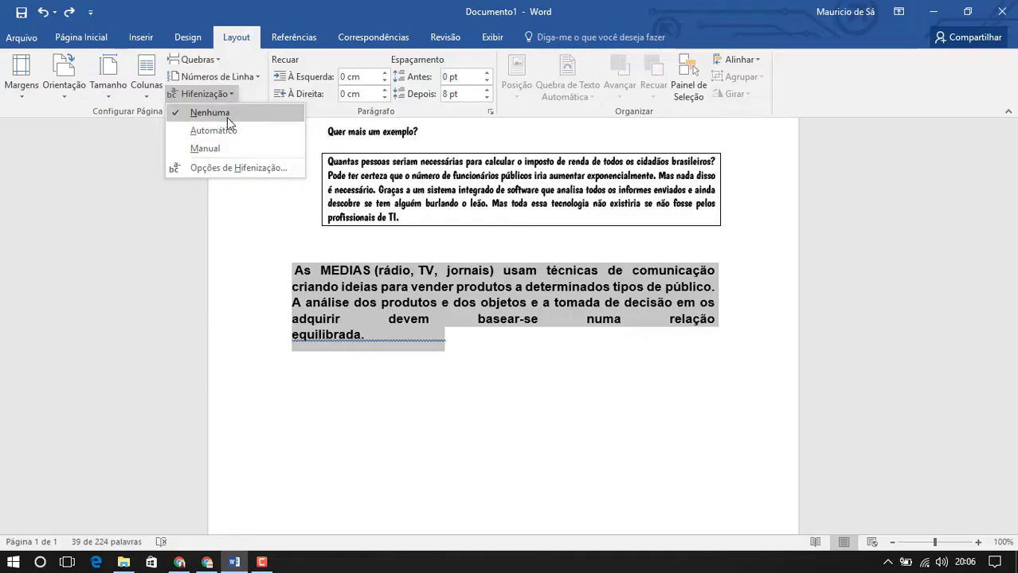
left_click(224, 130)
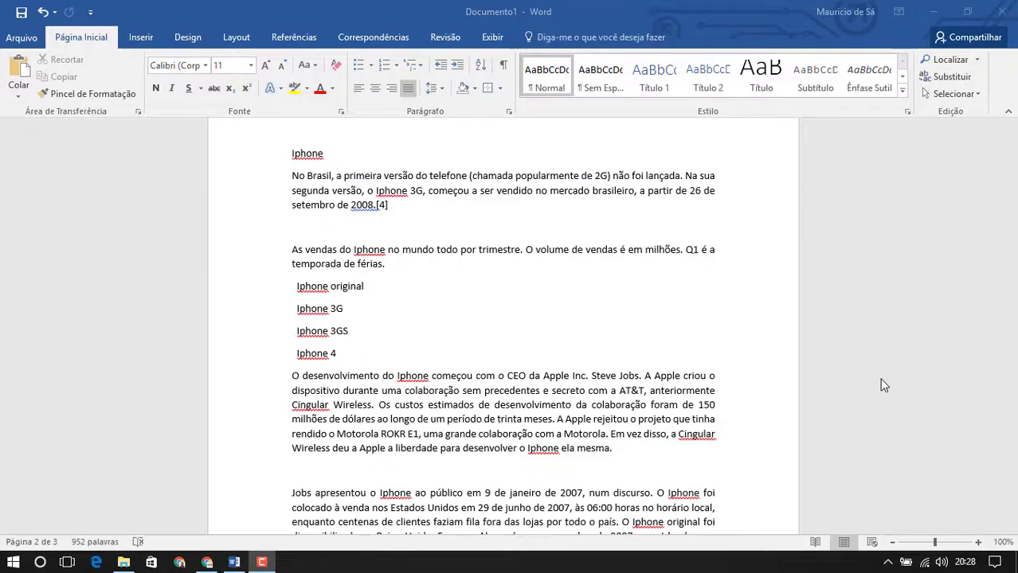
Step: Replace every 'Iphone' with 'iPhone' throughout the document using Replace All
double_click(294, 157)
right_click(295, 158)
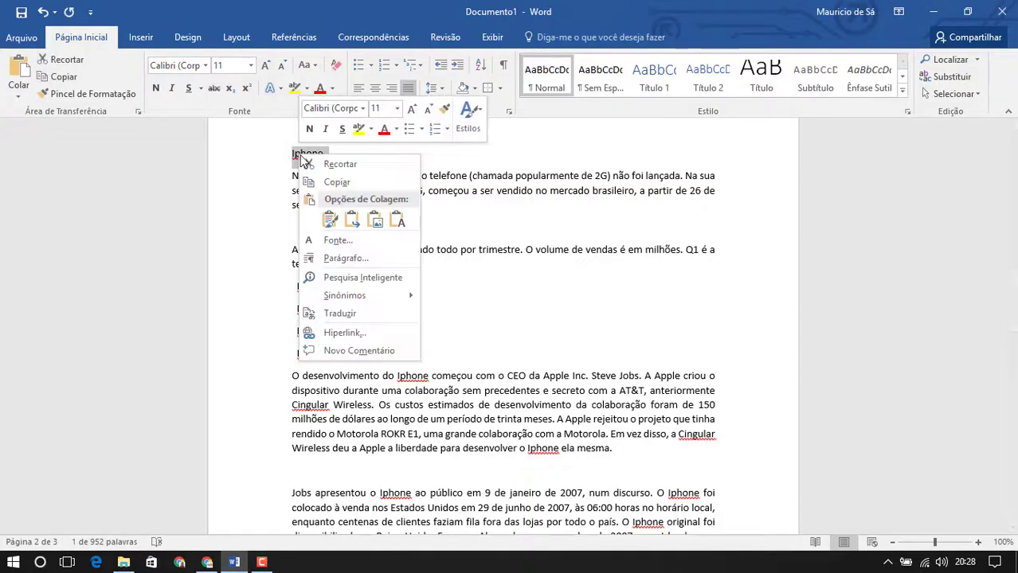
left_click(318, 179)
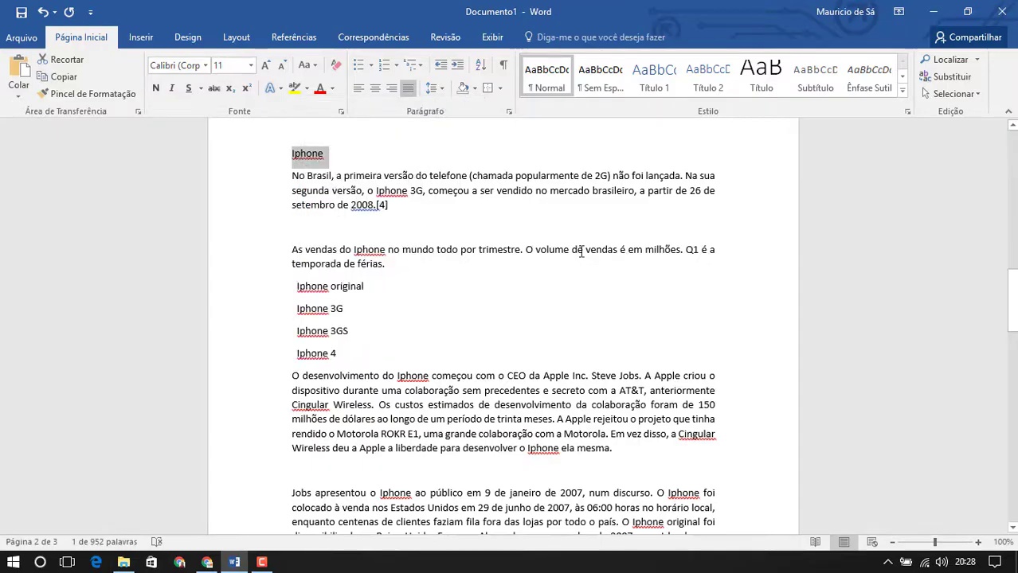
left_click(948, 76)
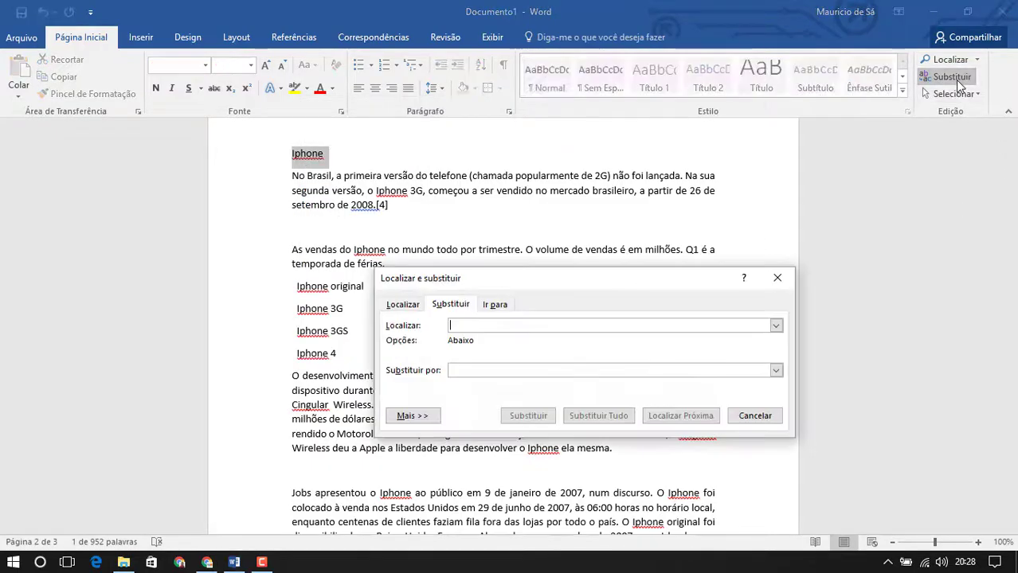
left_click(516, 325)
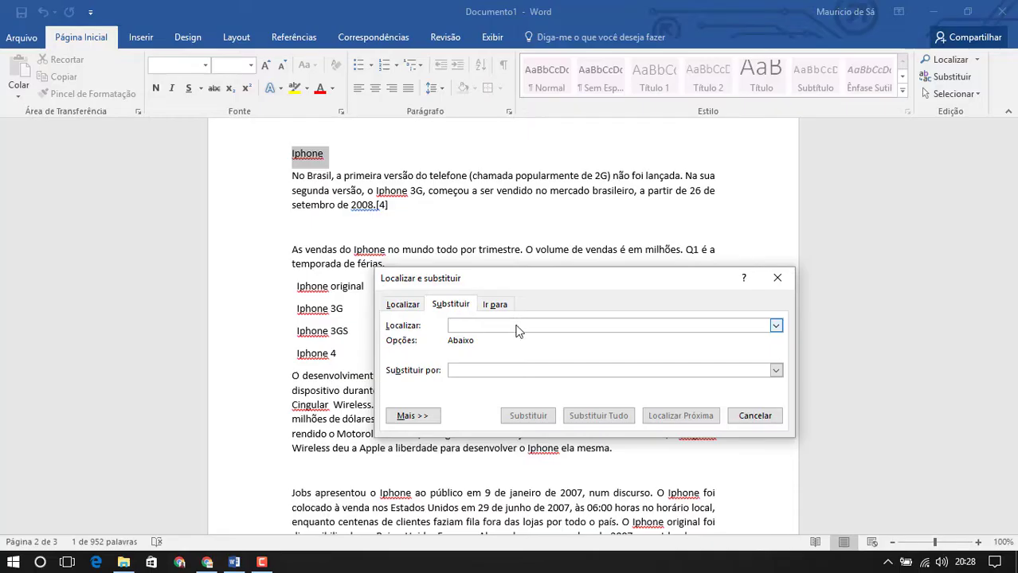
type("Iphone")
left_click(478, 369)
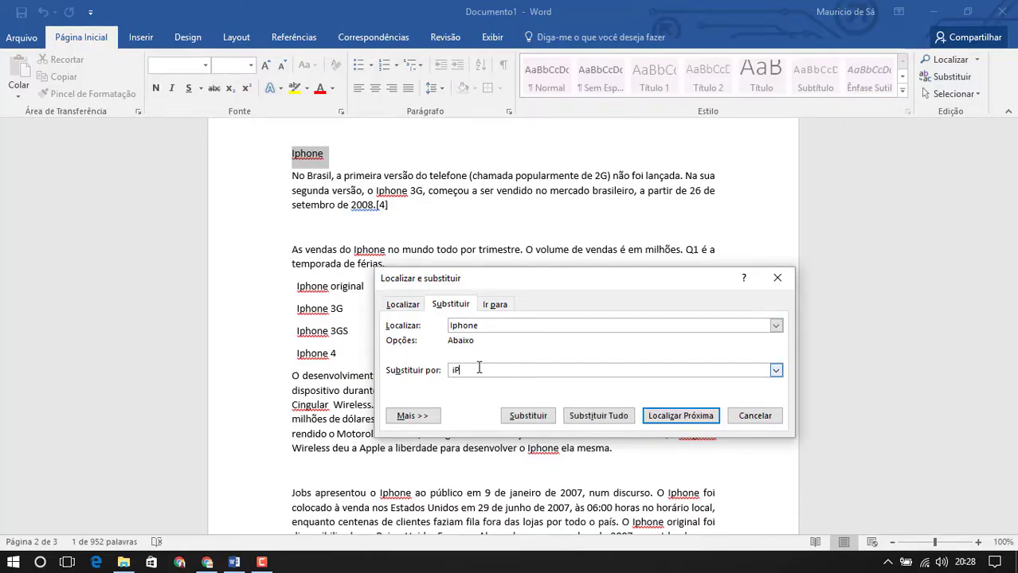
left_click(599, 422)
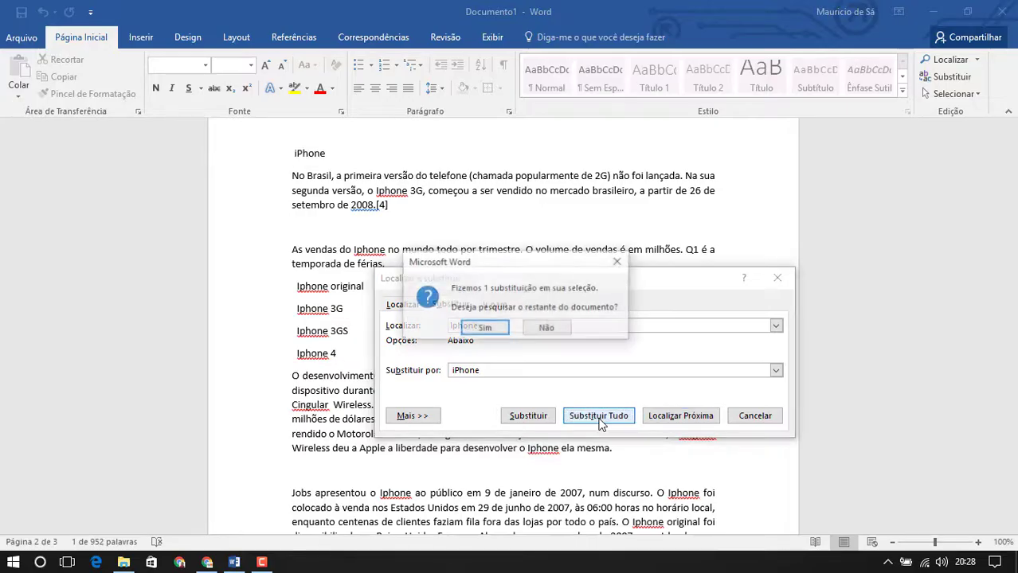
left_click(484, 328)
left_click(499, 329)
left_click(520, 323)
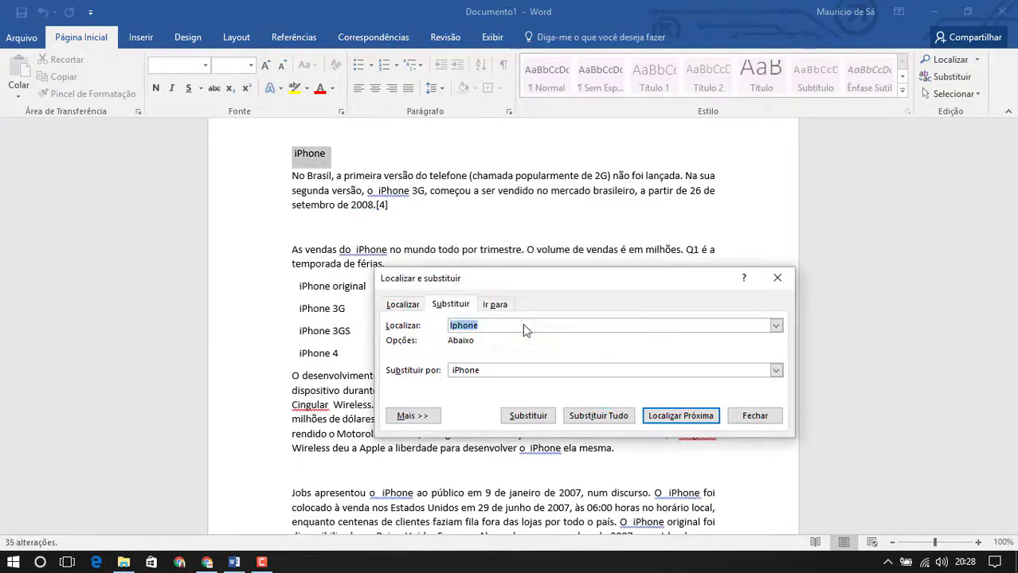
left_click(753, 416)
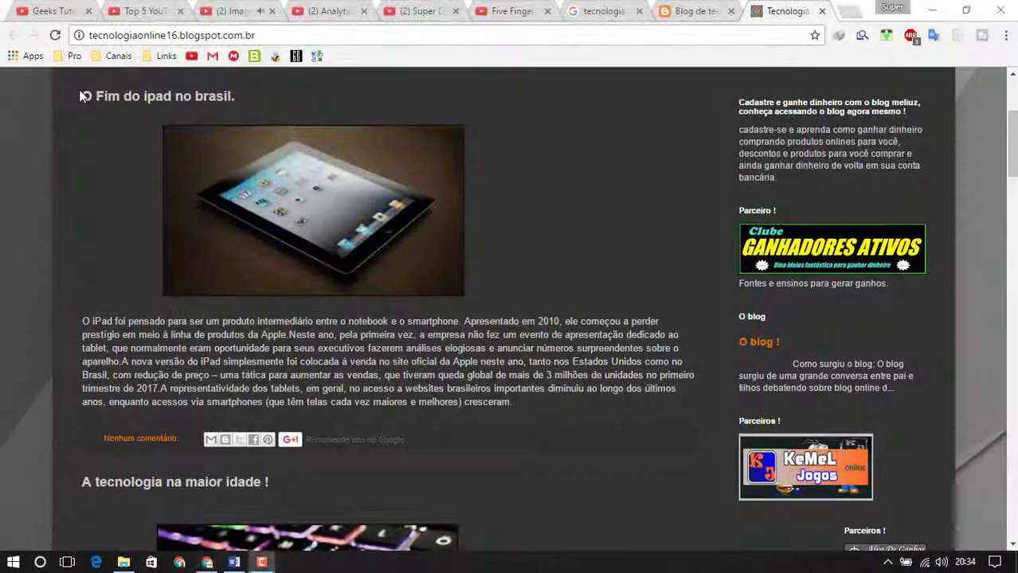
Step: Copy the 'O Fim do ipad no brasil.' post from Chrome and paste it keeping source formatting
left_click_drag(79, 91, 543, 405)
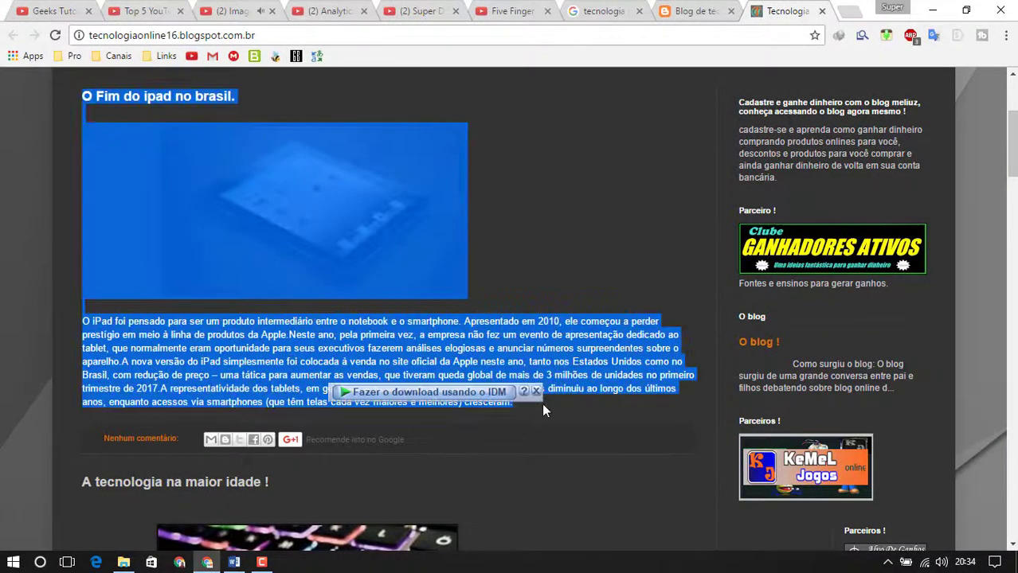
right_click(508, 347)
left_click(533, 357)
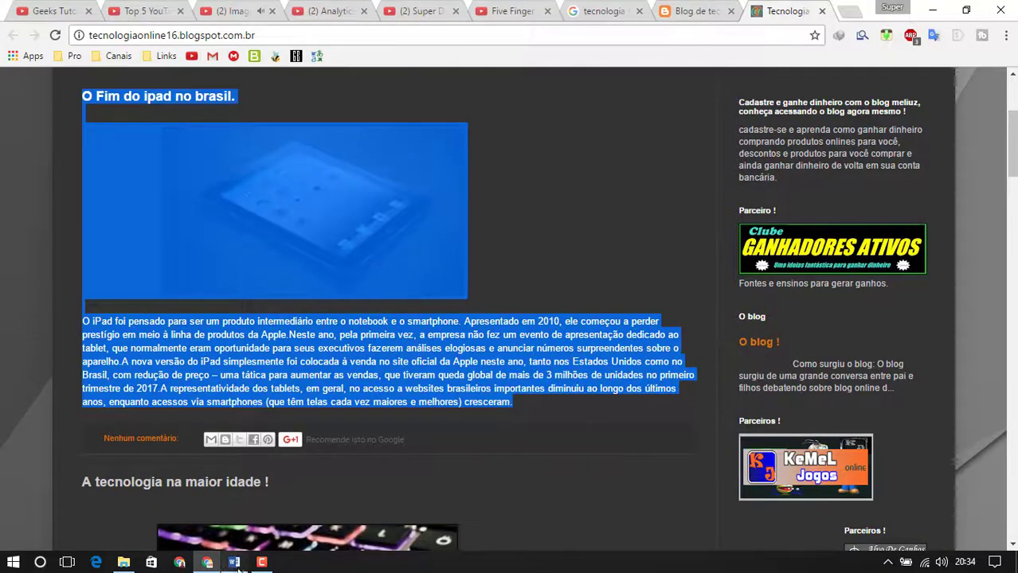
left_click(233, 562)
right_click(313, 177)
left_click(343, 240)
Step: Set the iPad paragraph's shading fill to No Color in Borders and Shading
scroll(309, 242, "up", 5)
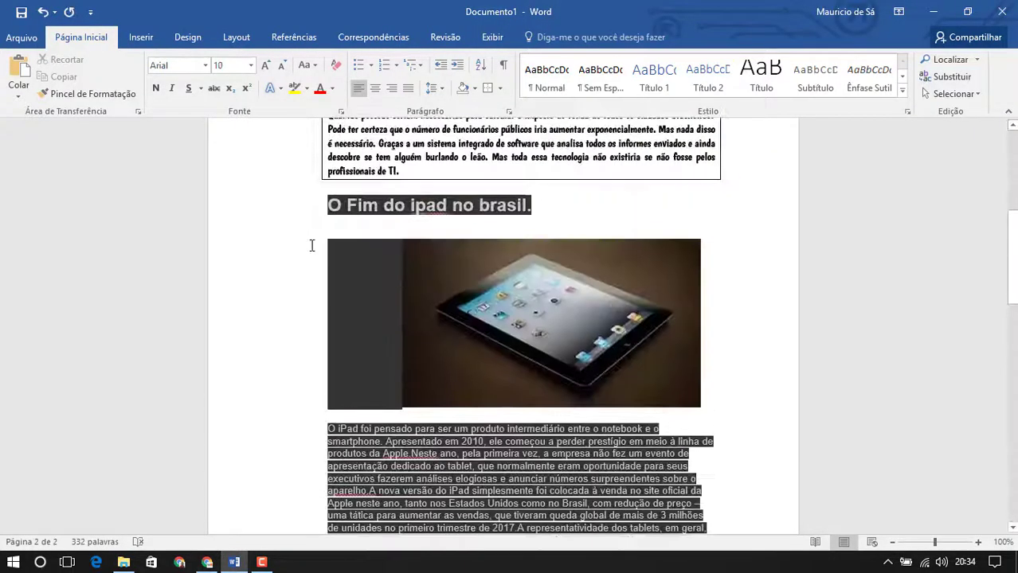
scroll(308, 240, "down", 3)
scroll(308, 241, "up", 1)
scroll(411, 348, "up", 1)
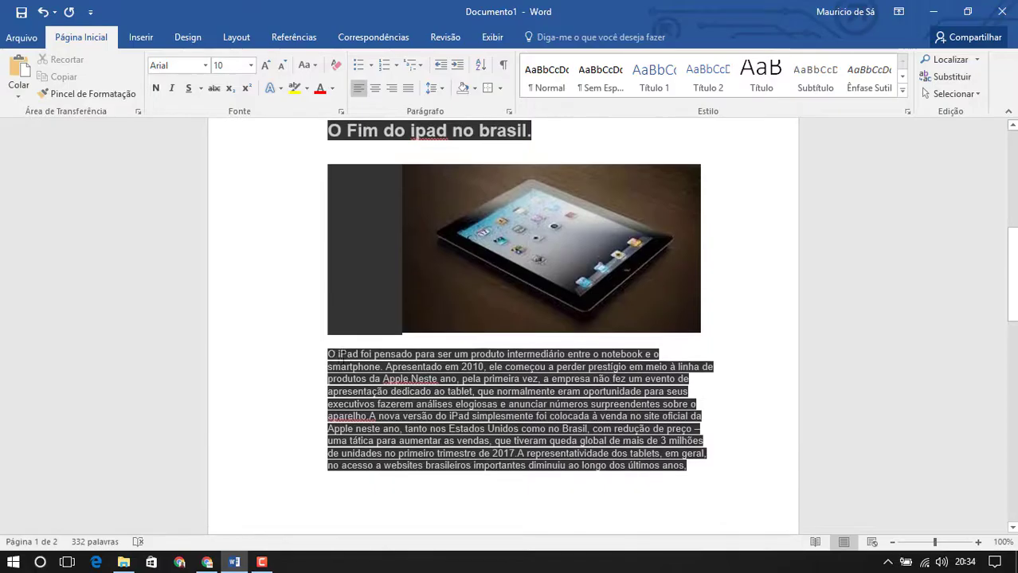
scroll(484, 532, "down", 2)
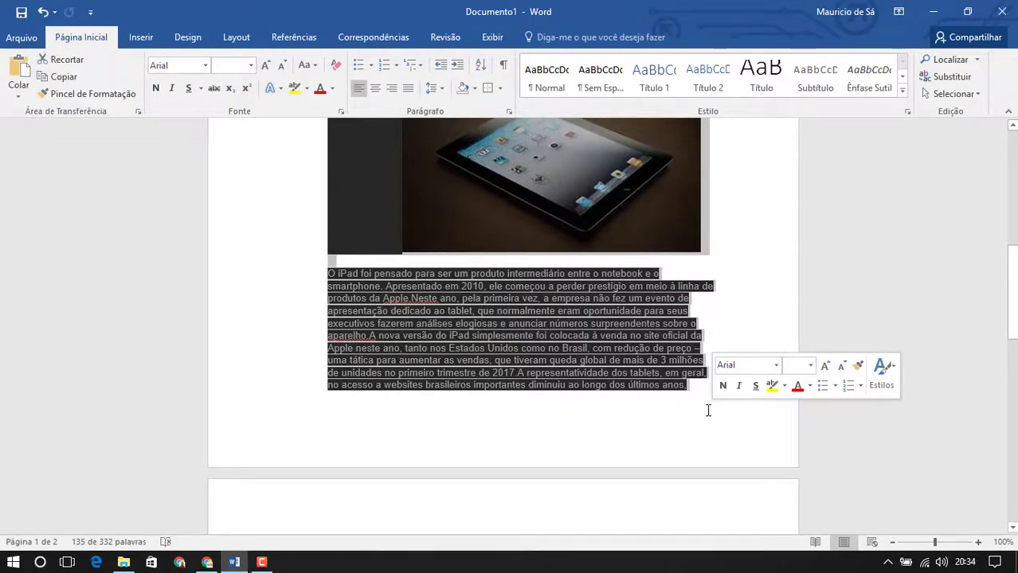
left_click(188, 37)
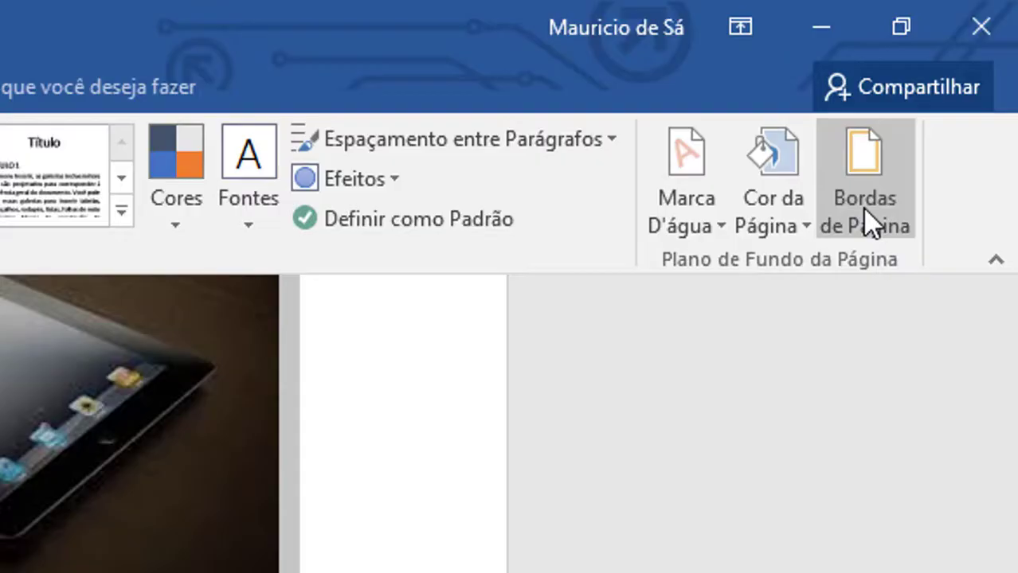
left_click(872, 223)
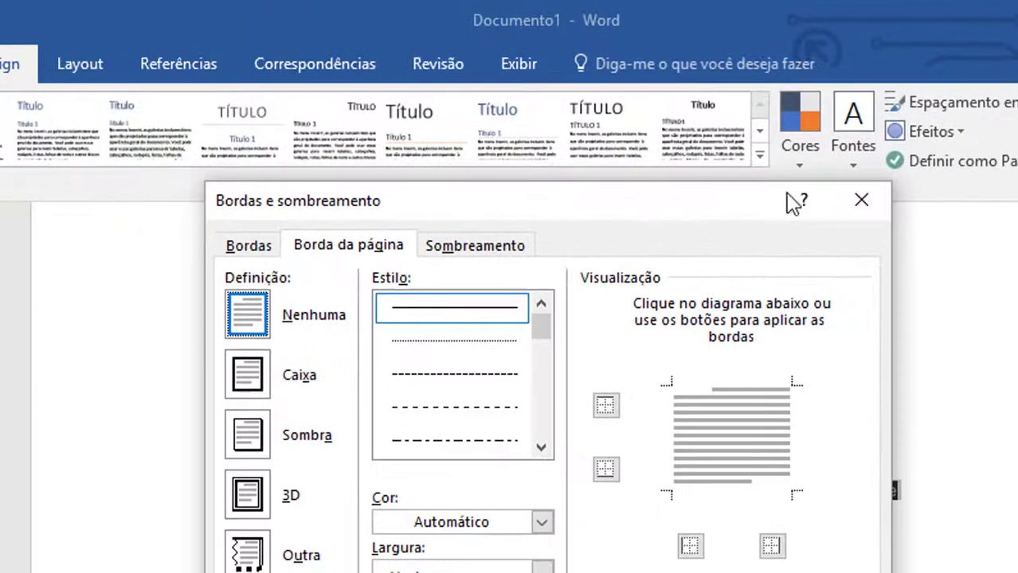
left_click(473, 247)
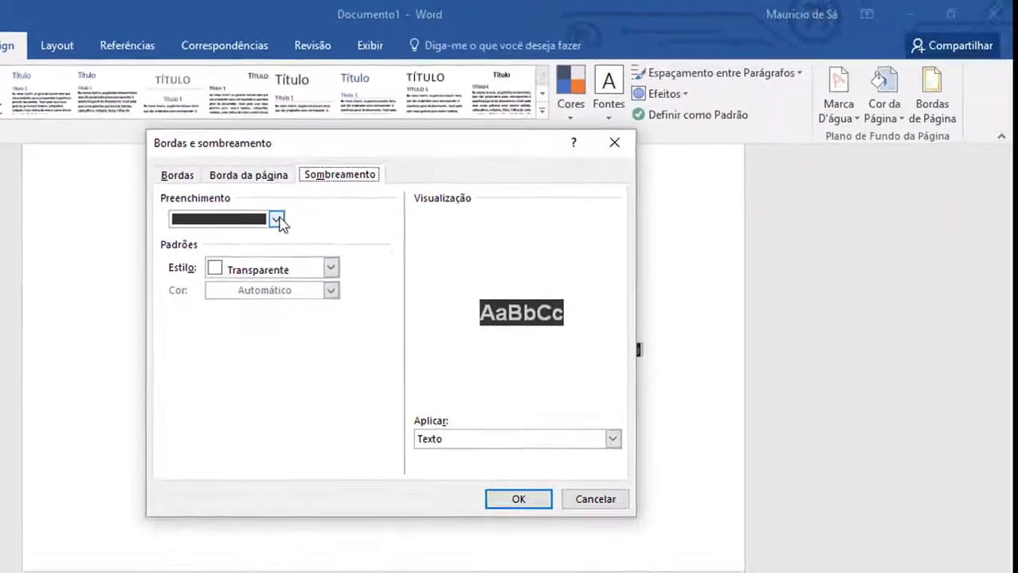
left_click(273, 217)
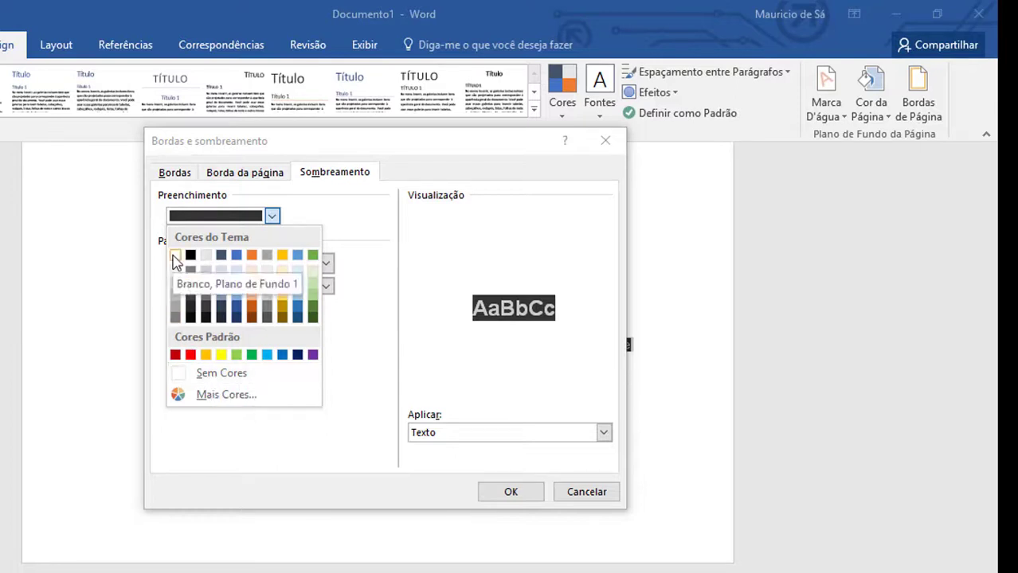
left_click(198, 381)
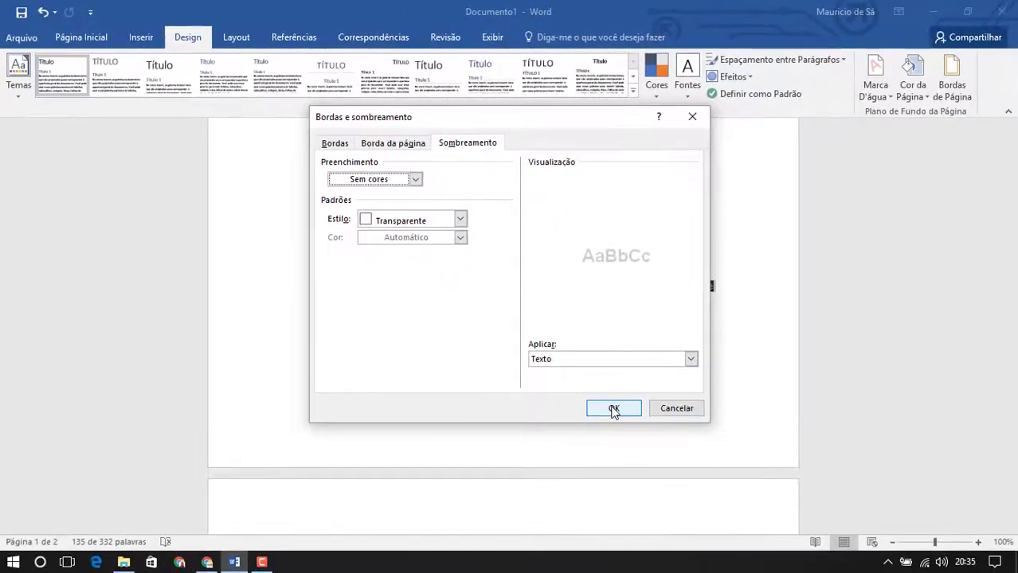
left_click(613, 408)
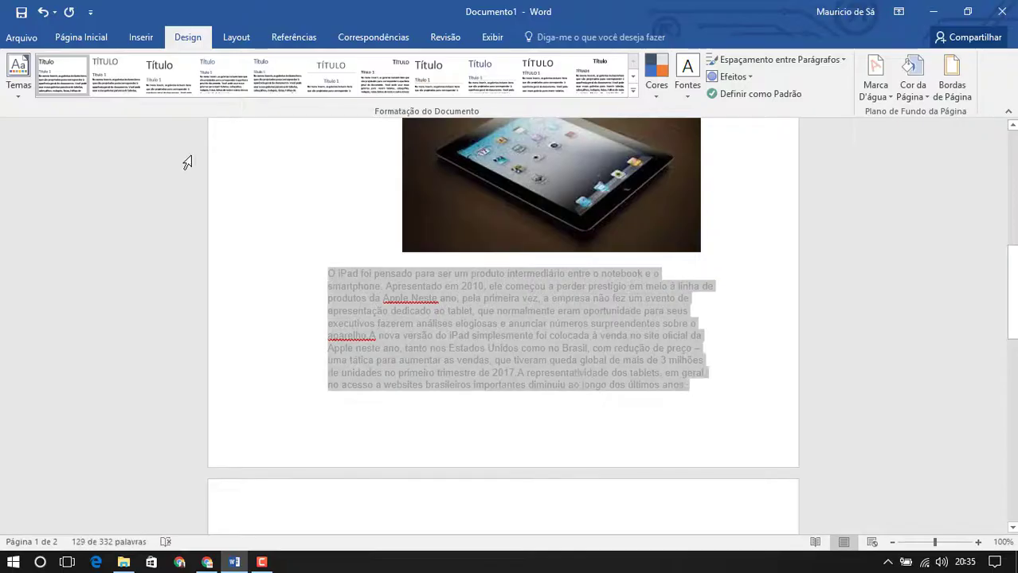
Step: Make the iPad paragraph's text black and deselect it
left_click(332, 89)
left_click(358, 109)
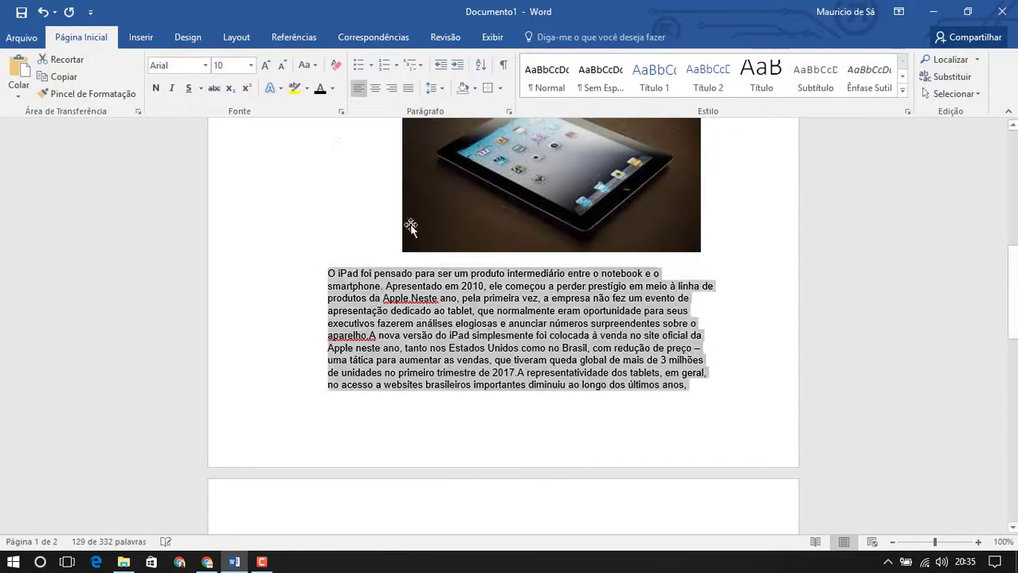
left_click(561, 419)
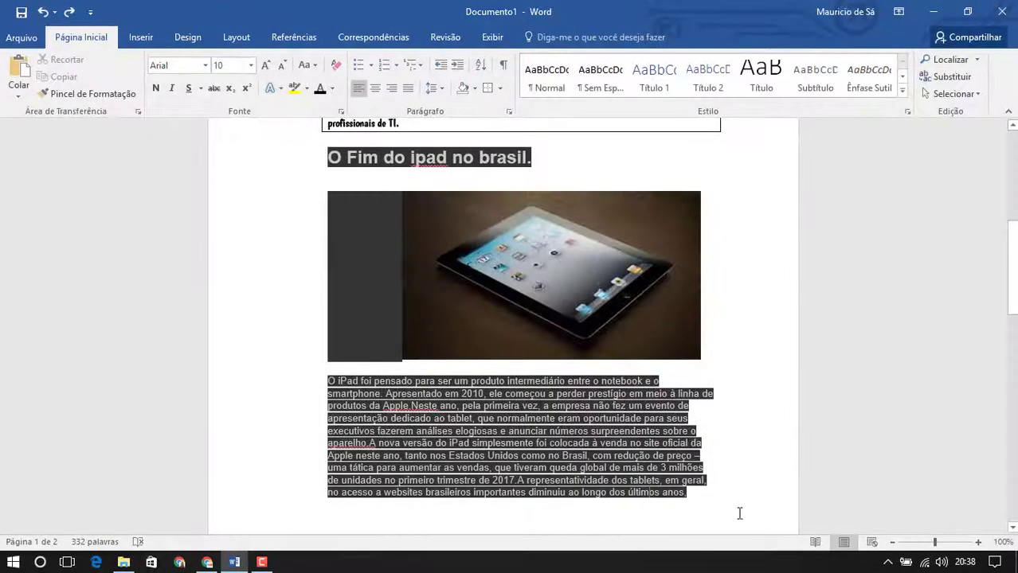
Step: Clear All Formatting from the iPad title, image and paragraph, leaving plain Calibri 11
left_click_drag(330, 157, 686, 492)
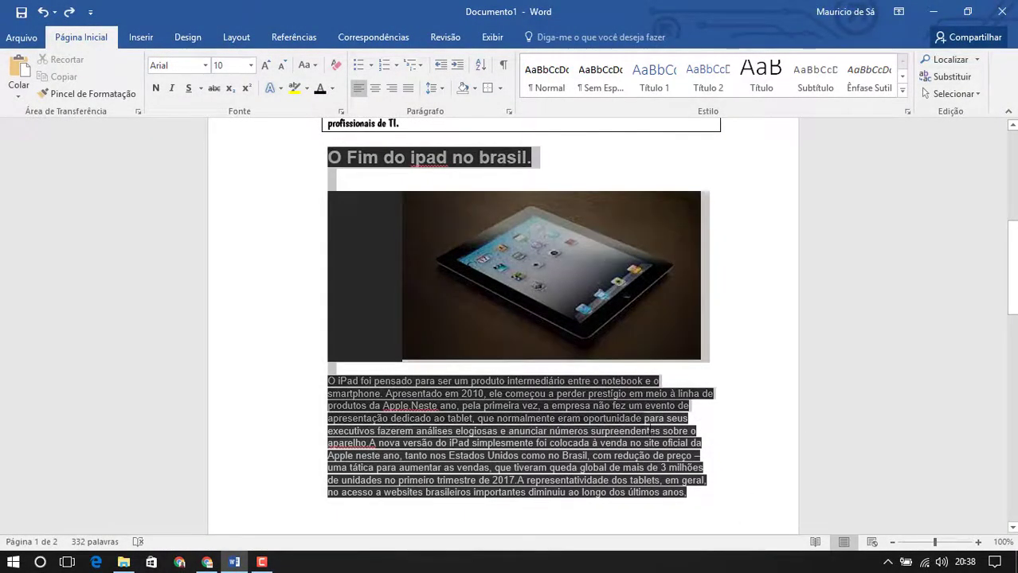
left_click(338, 69)
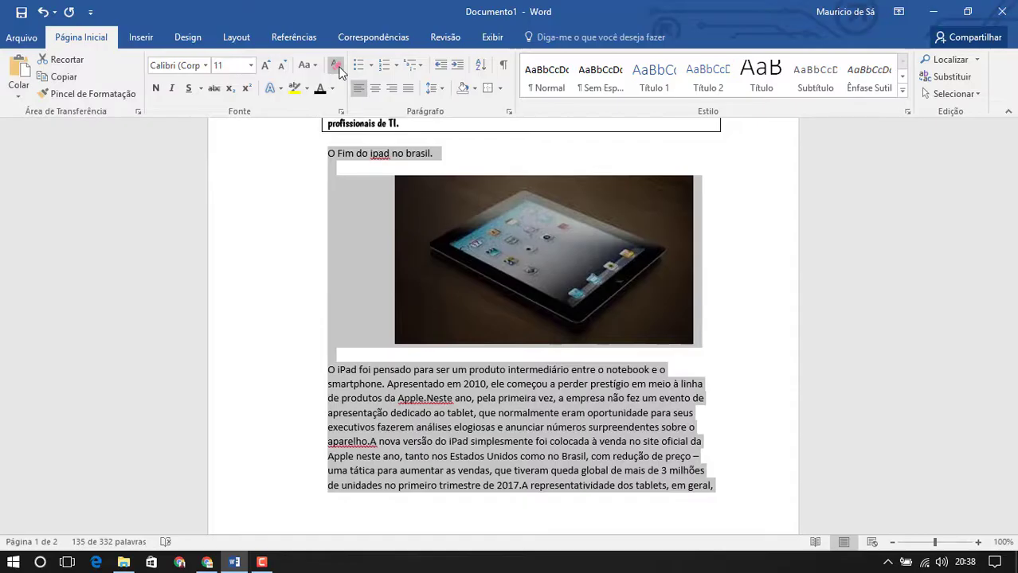